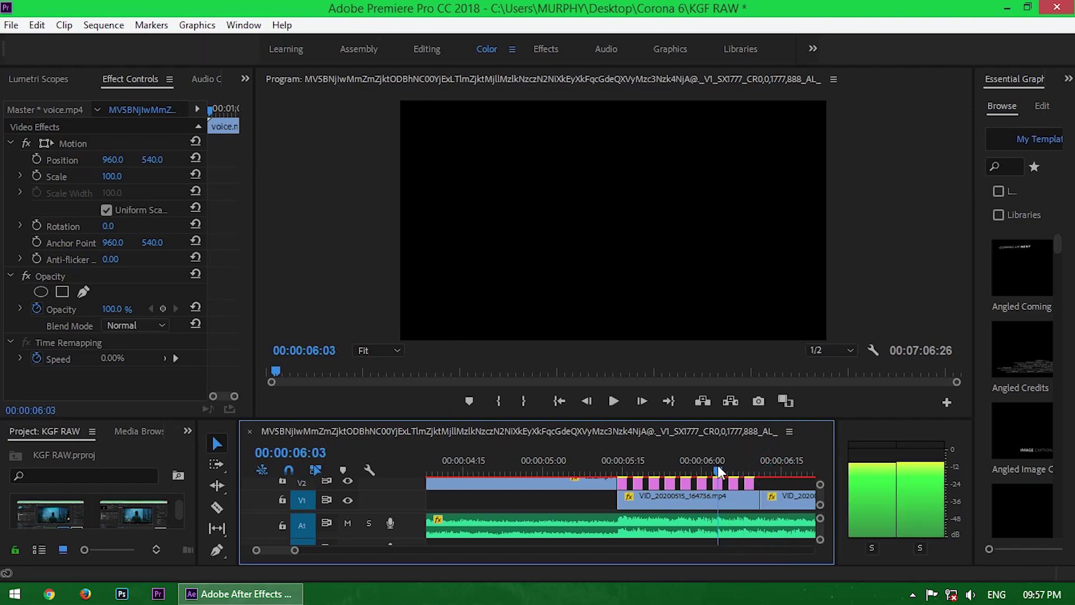
{"action": "left_click", "coordinate": [660, 466]}
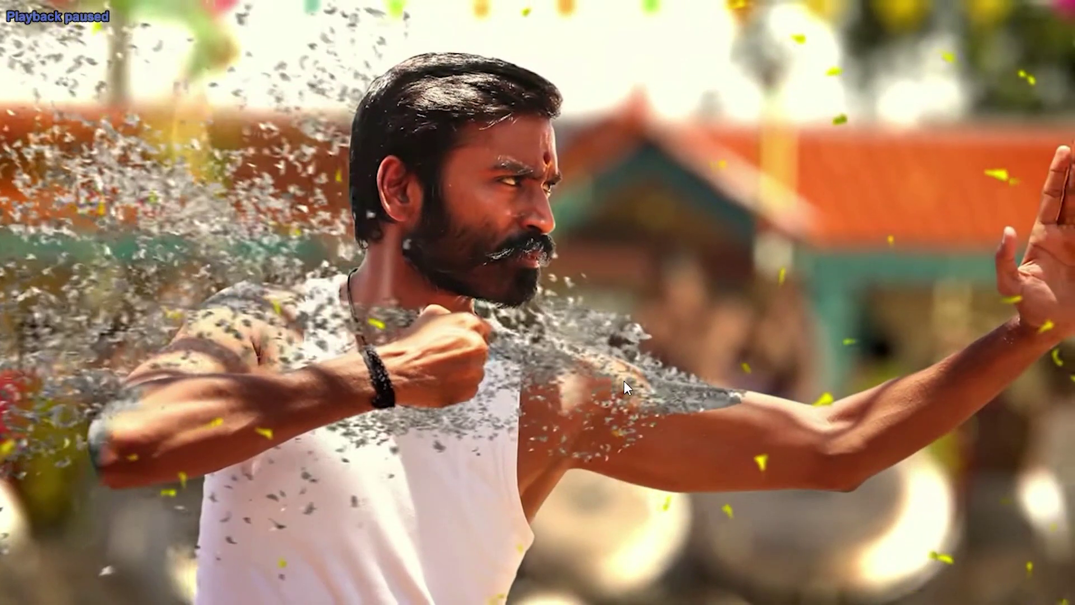
{"action": "key", "text": "space"}
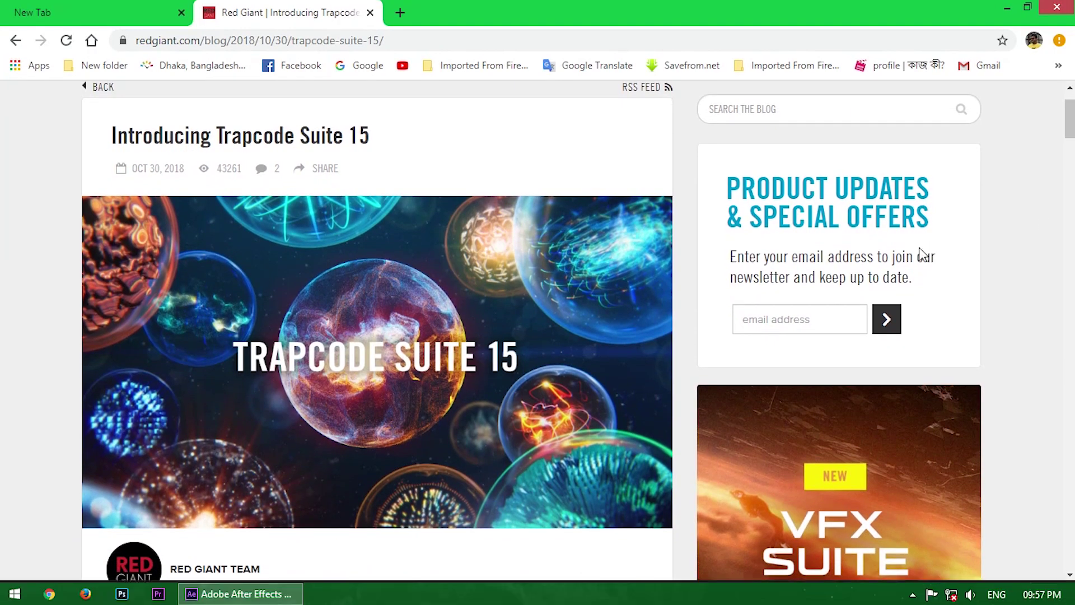
Read through the Trapcode Suite 15 article, covering its included tools, prices and compatibility.
{"action": "scroll", "coordinate": [1041, 364], "scroll_direction": "down", "scroll_amount": 5}
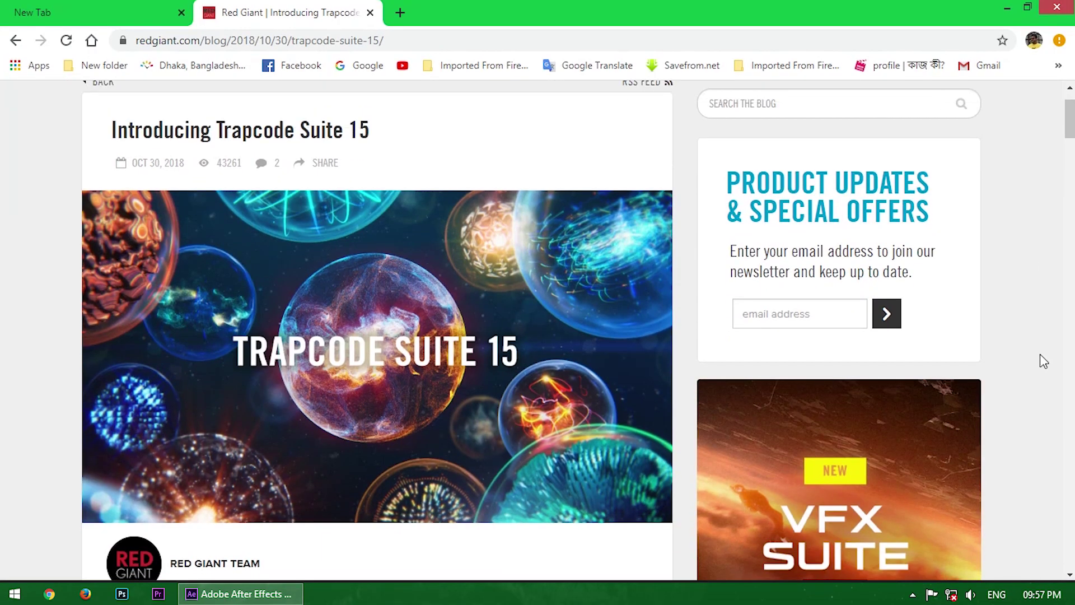
{"action": "scroll", "coordinate": [1037, 411], "scroll_direction": "down", "scroll_amount": 5}
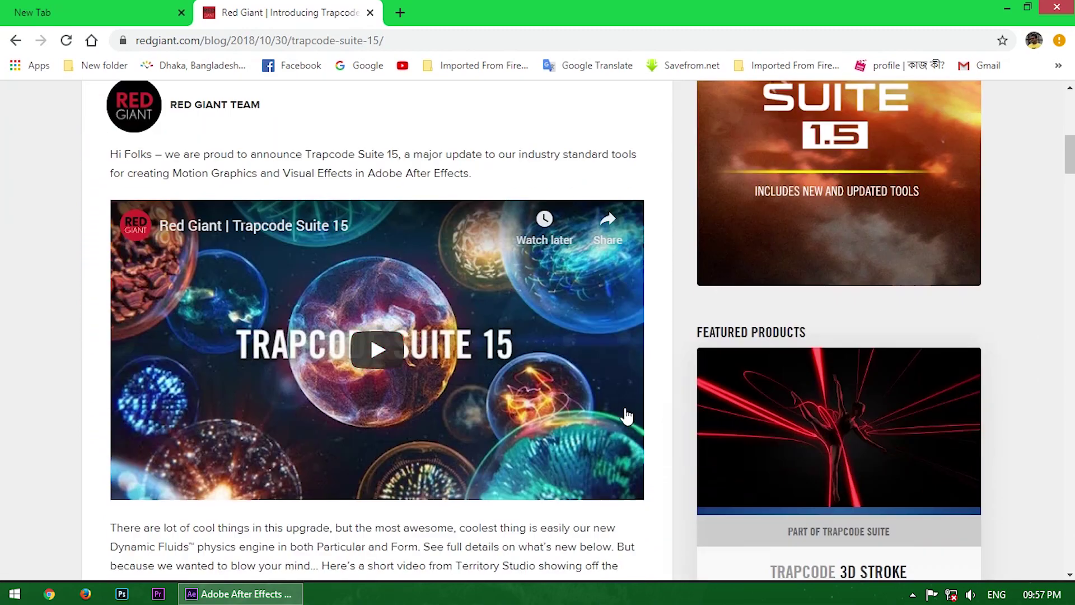
{"action": "scroll", "coordinate": [660, 417], "scroll_direction": "down", "scroll_amount": 7}
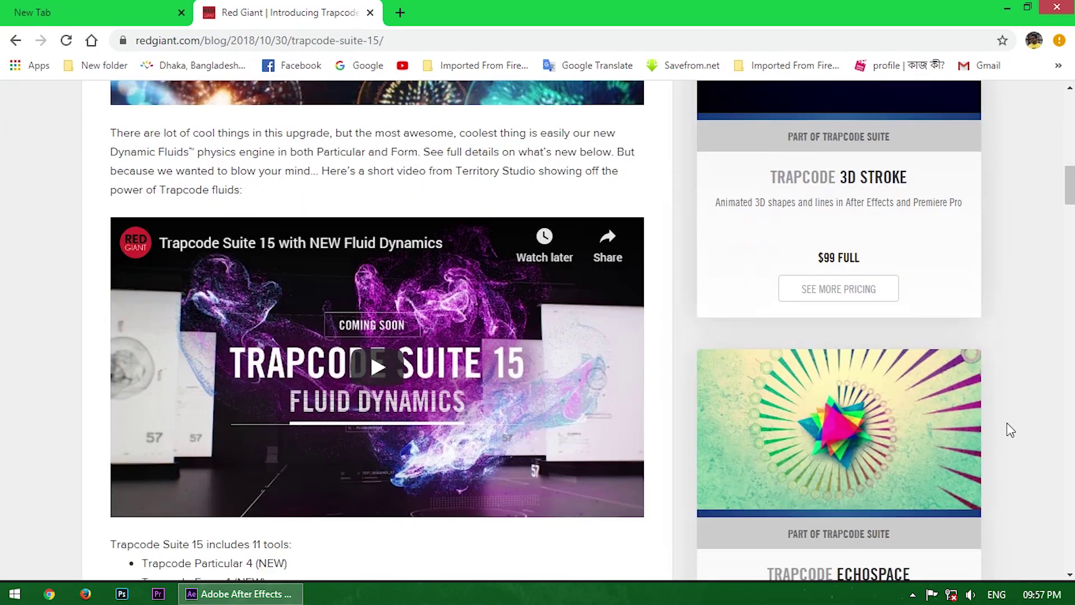
{"action": "scroll", "coordinate": [1034, 431], "scroll_direction": "down", "scroll_amount": 6}
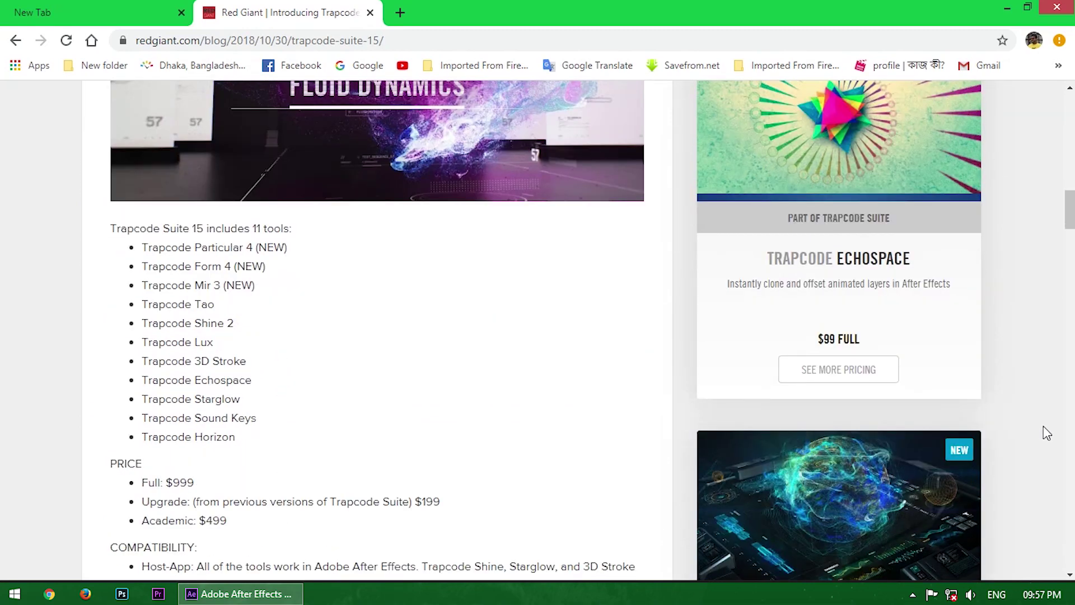
{"action": "scroll", "coordinate": [1046, 432], "scroll_direction": "down", "scroll_amount": 3}
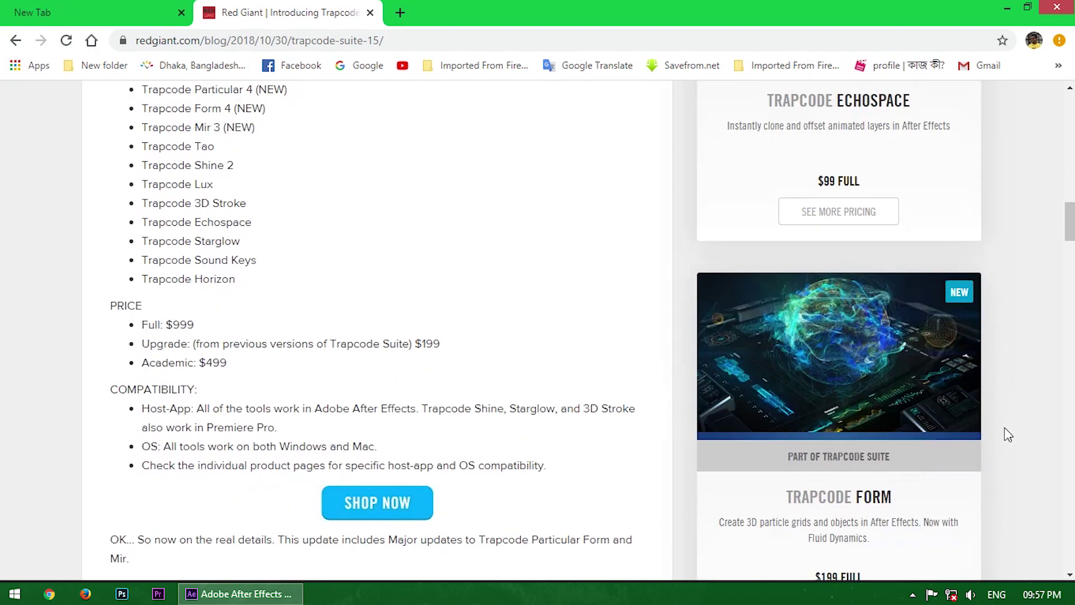
{"action": "left_click_drag", "start_coordinate": [194, 325], "coordinate": [173, 325]}
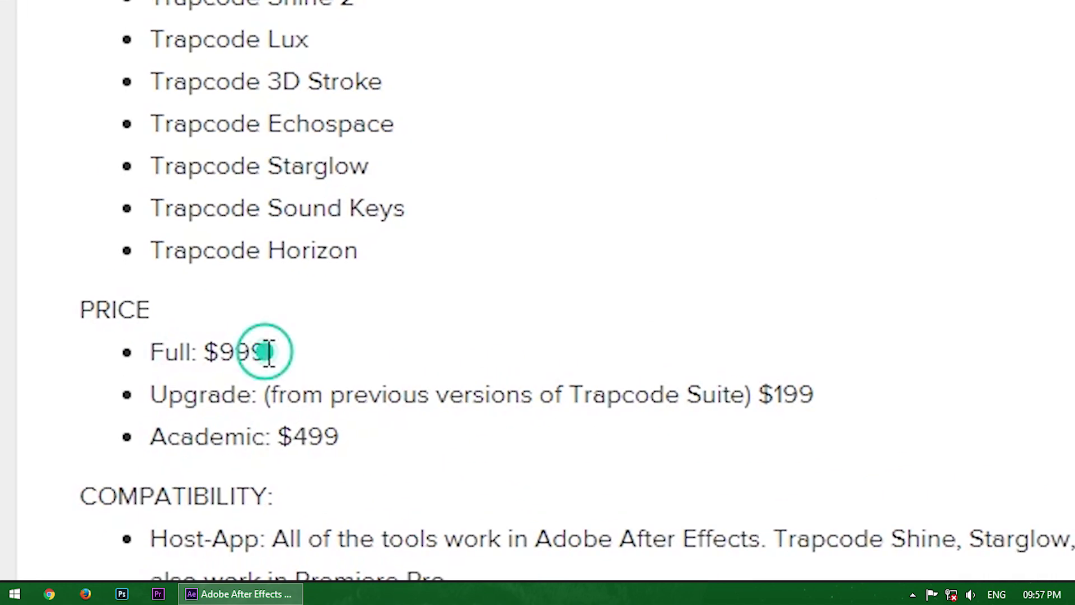
{"action": "left_click_drag", "start_coordinate": [816, 393], "coordinate": [773, 394]}
{"action": "left_click_drag", "start_coordinate": [339, 437], "coordinate": [296, 436]}
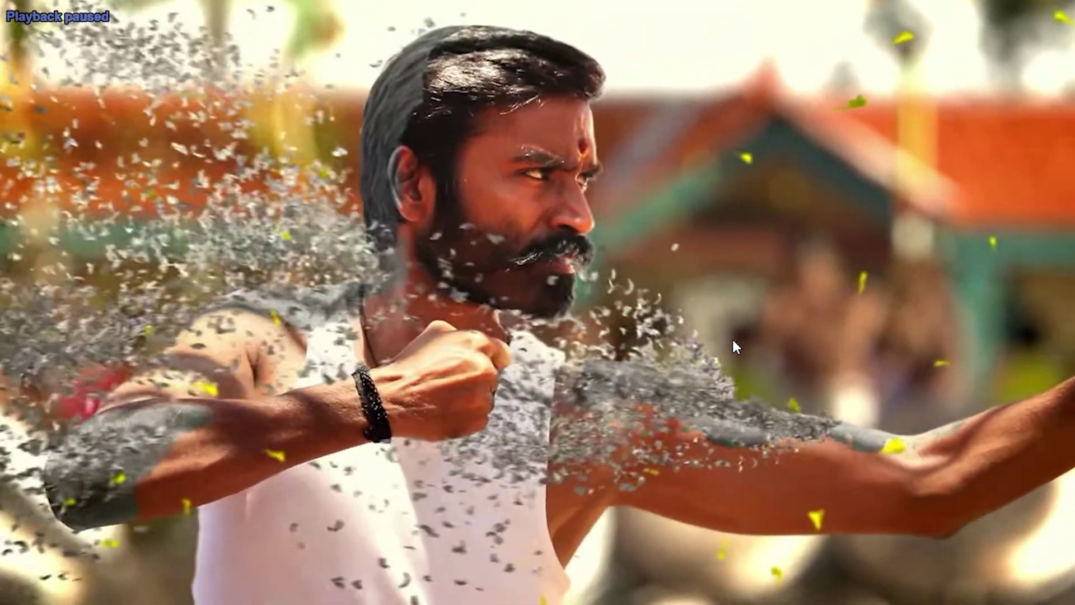
Review the reference disintegration clip, replaying the hand close-up and skipping ahead to the final fighting pose.
{"action": "key", "text": "space"}
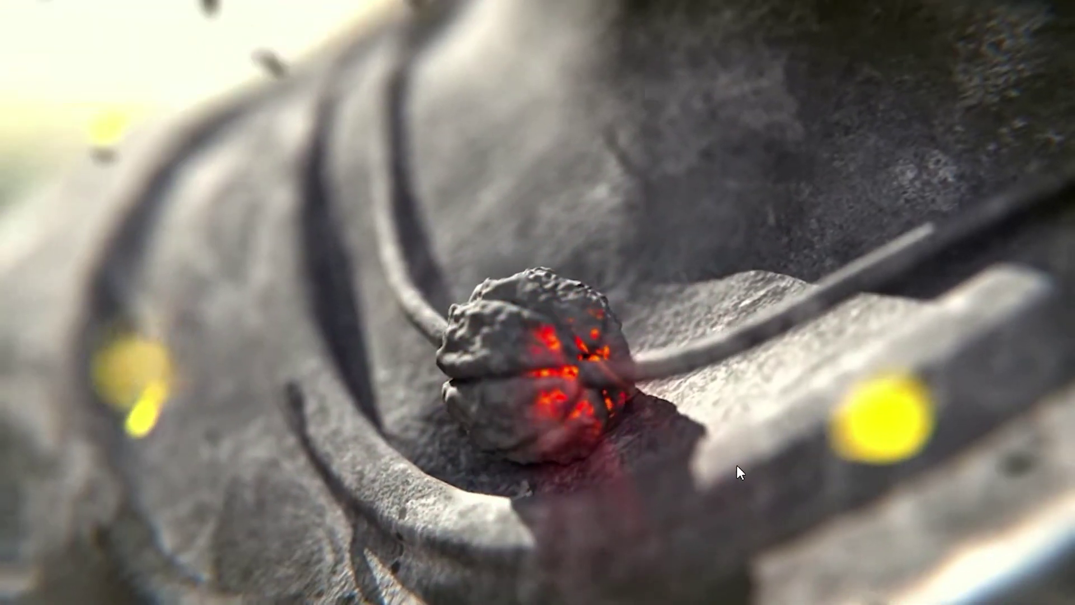
{"action": "key", "text": "space"}
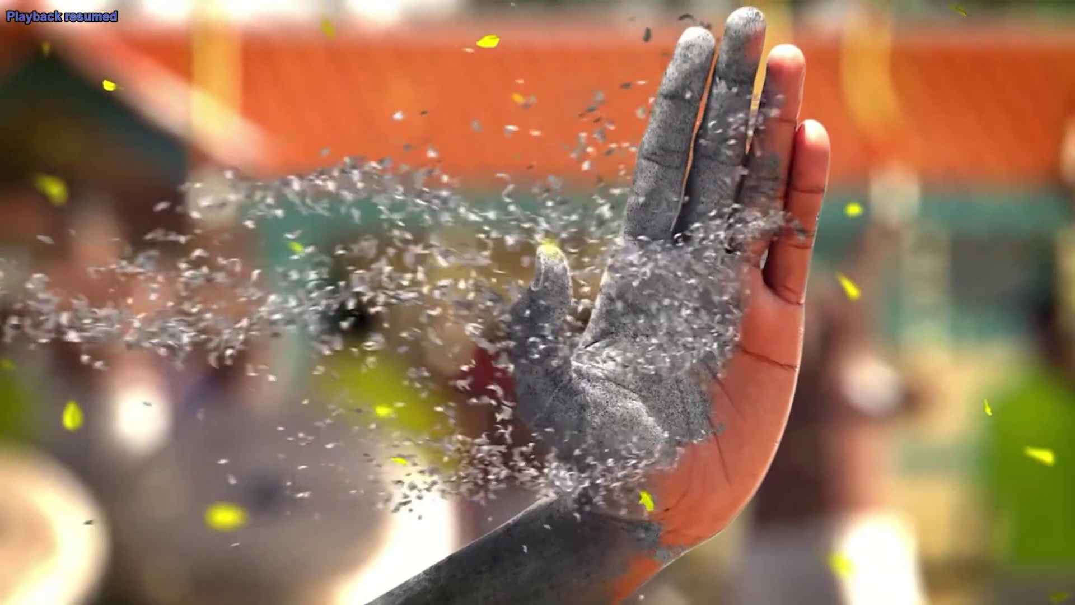
{"action": "key", "text": "Left"}
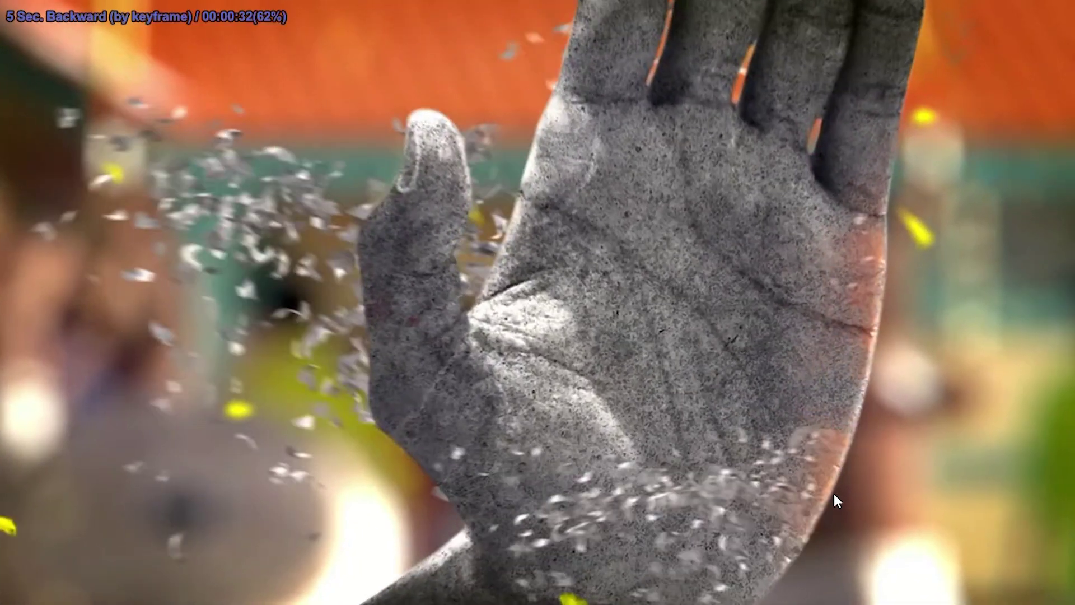
{"action": "left_click", "coordinate": [834, 496]}
{"action": "left_click", "coordinate": [796, 563]}
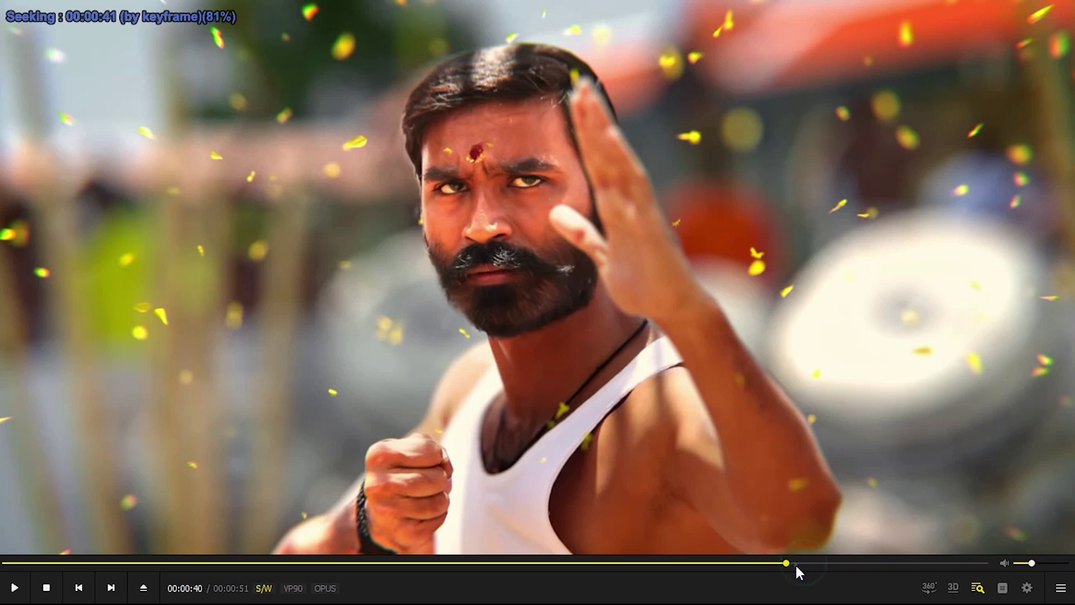
{"action": "key", "text": "space"}
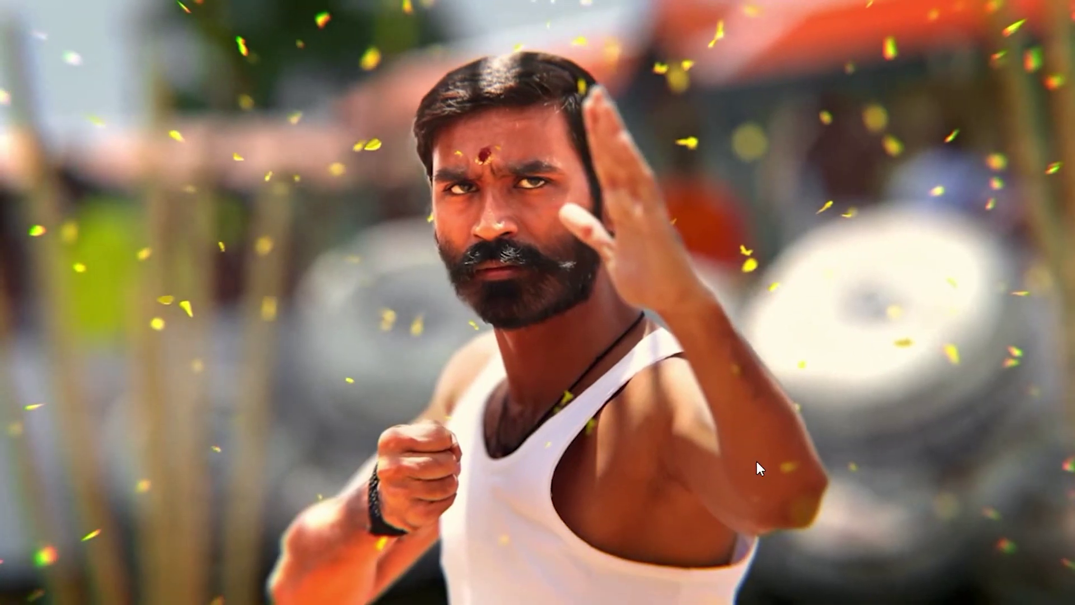
{"action": "key", "text": "space"}
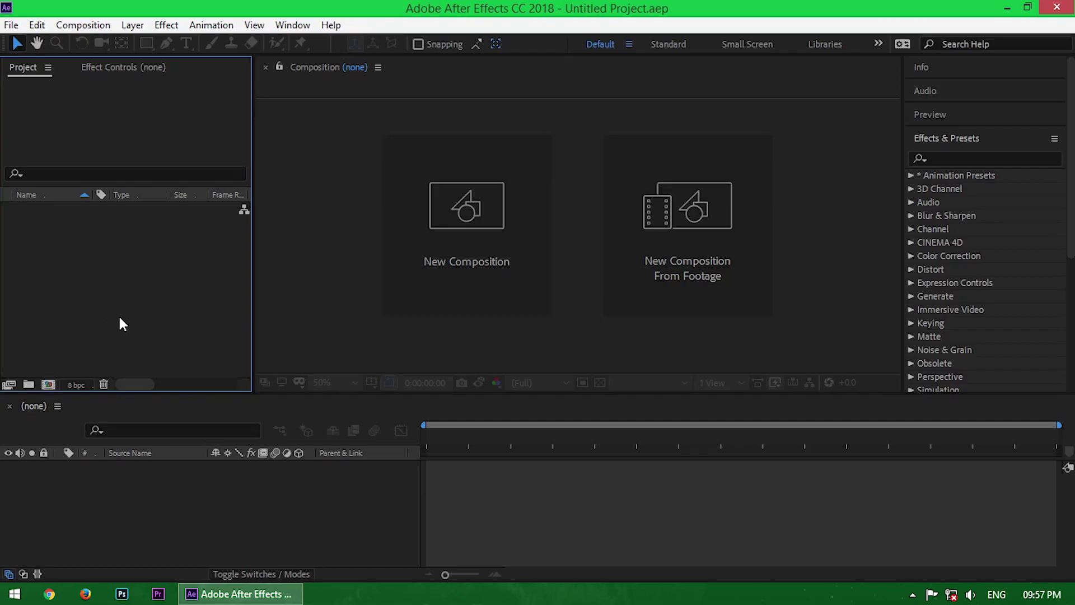
Create a 1920 x 1080 composition named Comp 1 at 29.97 fps with a 30-second duration.
{"action": "left_click", "coordinate": [486, 259]}
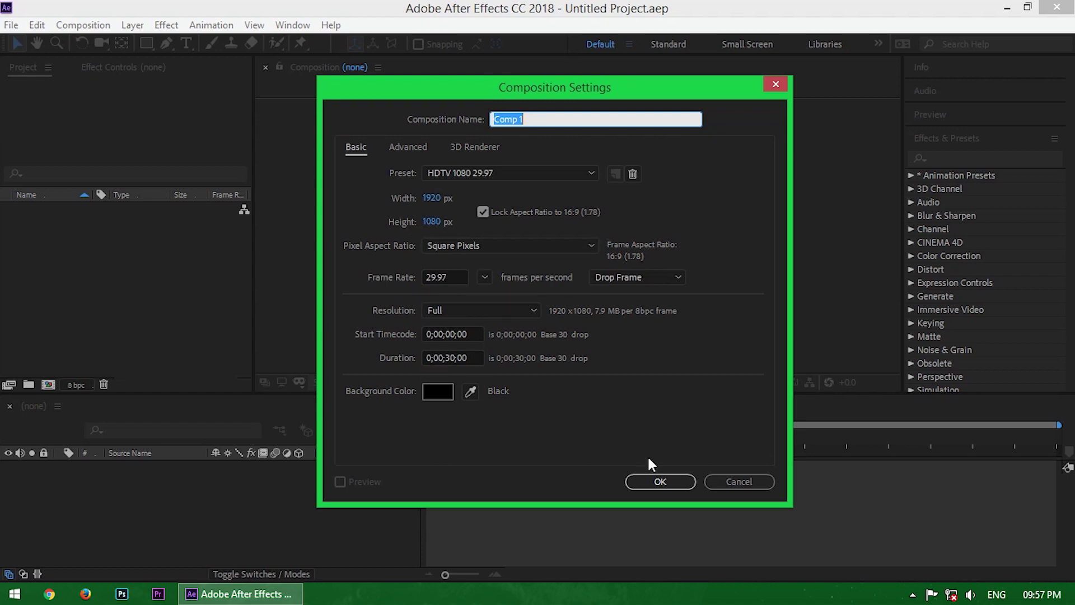
{"action": "left_click", "coordinate": [653, 479]}
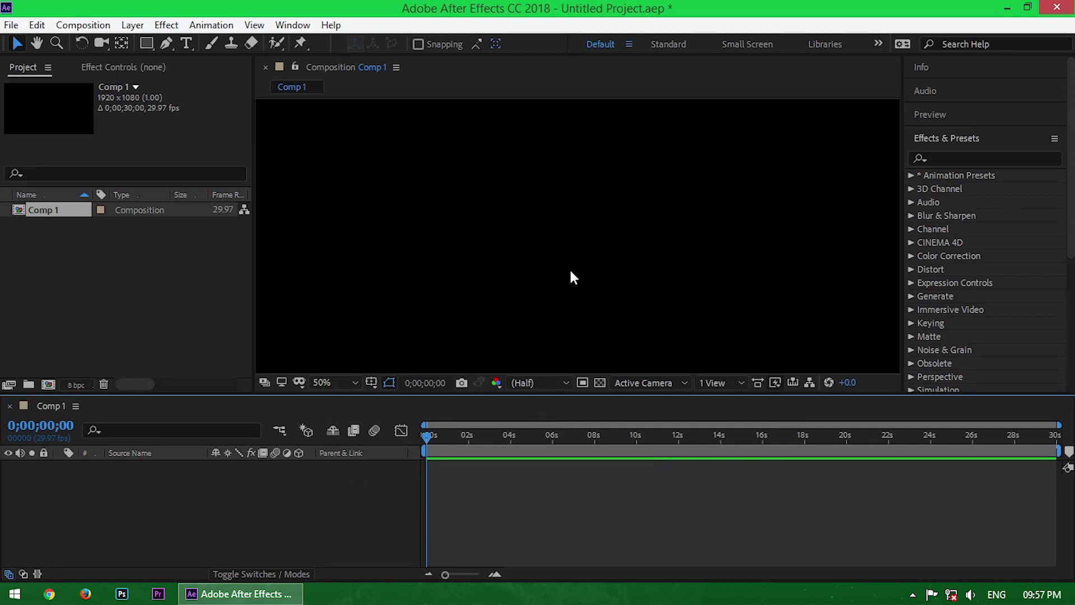
Preview the screenshots in the Pattas folder and import all three PNG images into the project.
{"action": "double_click", "coordinate": [134, 288]}
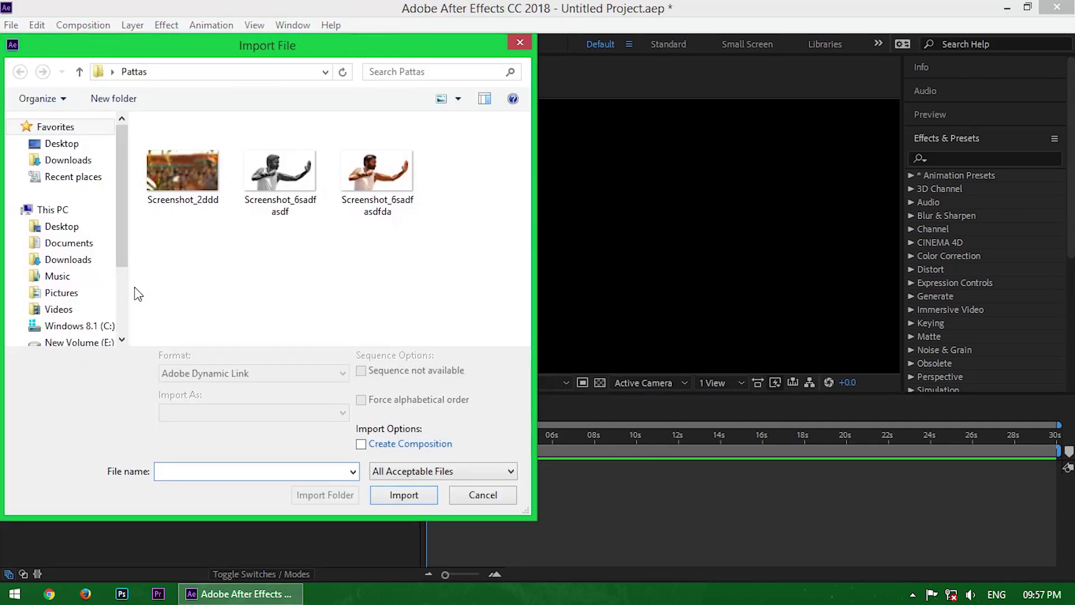
{"action": "left_click", "coordinate": [172, 169]}
{"action": "right_click", "coordinate": [185, 168]}
{"action": "left_click", "coordinate": [227, 206]}
{"action": "left_click", "coordinate": [576, 558]}
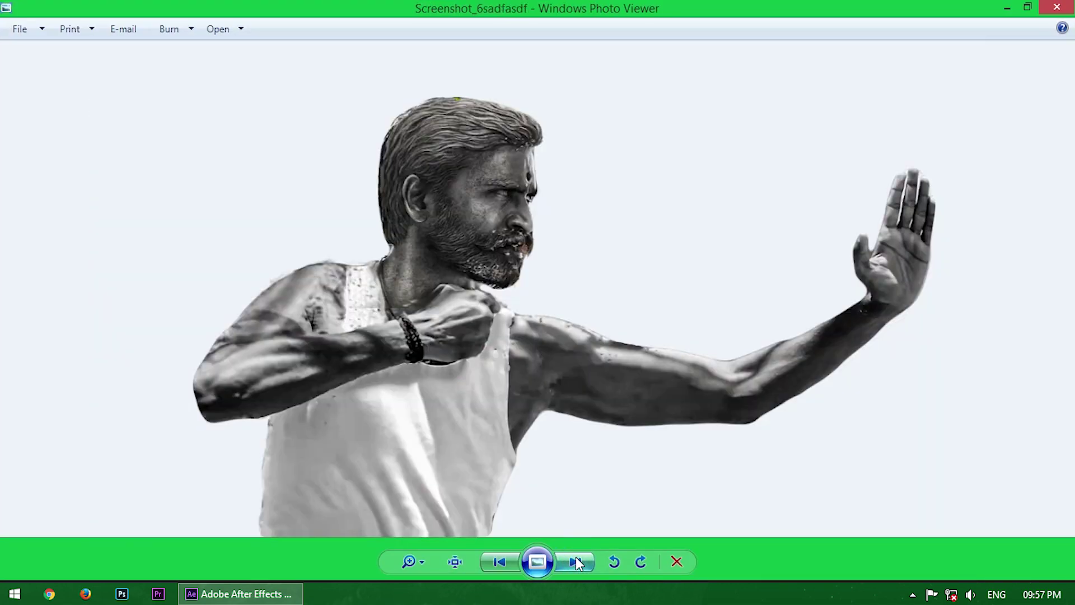
{"action": "left_click", "coordinate": [1057, 6]}
{"action": "left_click_drag", "start_coordinate": [413, 259], "coordinate": [185, 187]}
{"action": "left_click", "coordinate": [412, 488]}
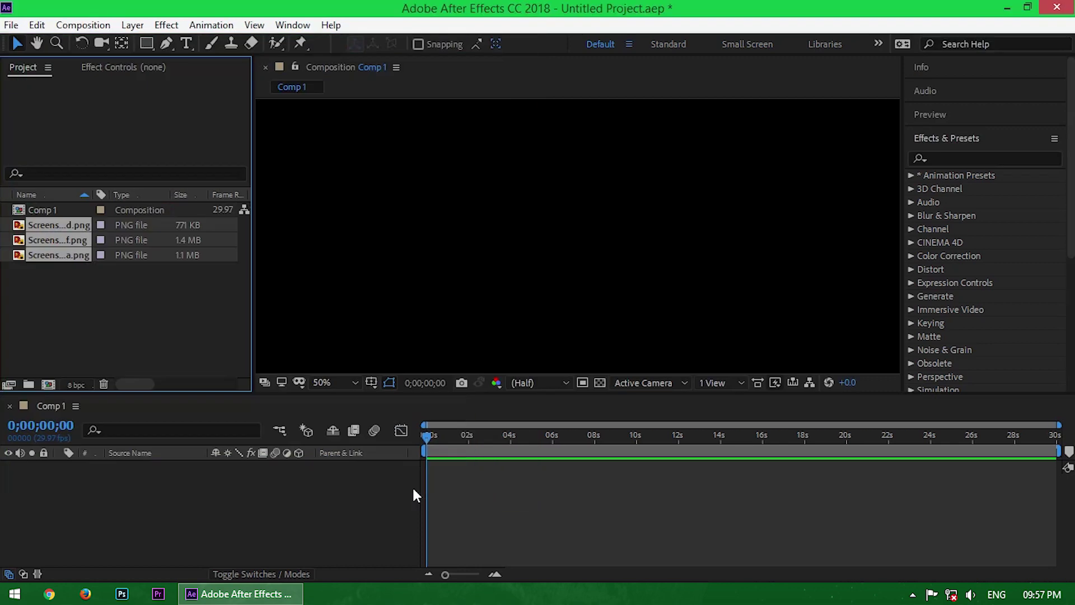
{"action": "left_click", "coordinate": [171, 337]}
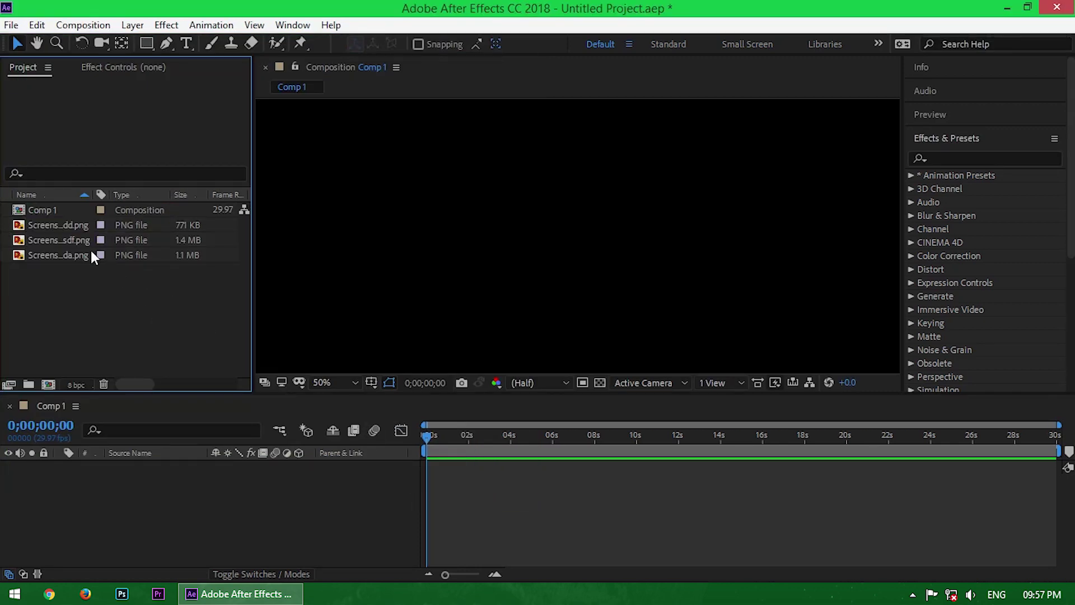
Place the blurred background image Screenshot_2ddd in Comp 1 and enlarge it slightly beyond the frame edges.
{"action": "left_click", "coordinate": [70, 225]}
{"action": "left_click_drag", "start_coordinate": [58, 224], "coordinate": [153, 495]}
{"action": "key", "text": "comma"}
{"action": "left_click_drag", "start_coordinate": [445, 311], "coordinate": [370, 356]}
{"action": "scroll", "coordinate": [567, 260], "scroll_direction": "up", "scroll_amount": 1}
{"action": "scroll", "coordinate": [609, 266], "scroll_direction": "down", "scroll_amount": 1}
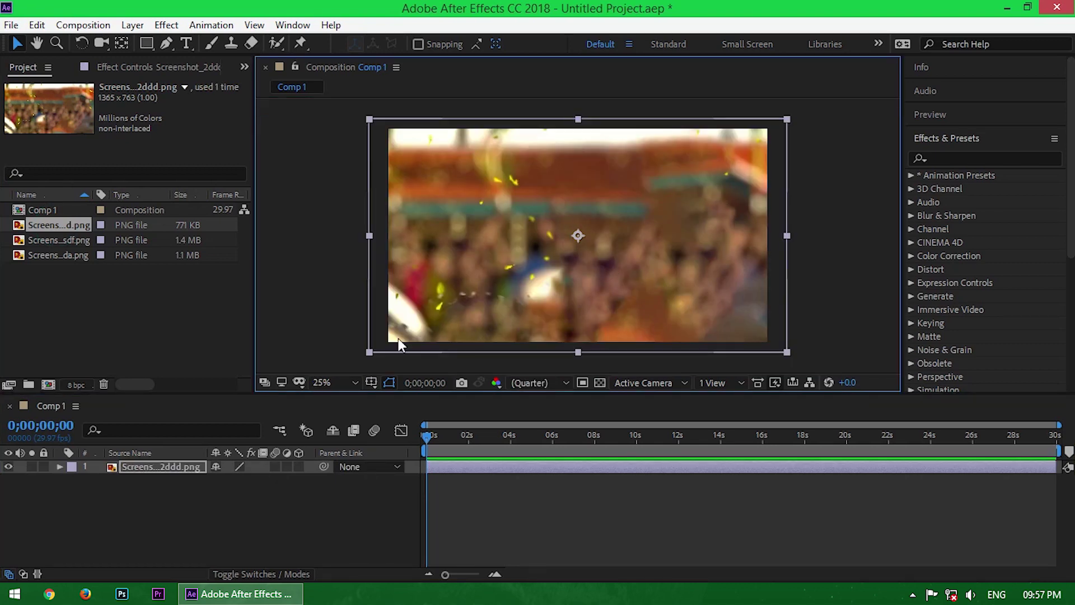
Rename the background image layer as BG.
{"action": "right_click", "coordinate": [149, 476]}
{"action": "left_click", "coordinate": [159, 454]}
{"action": "type", "text": "BG"}
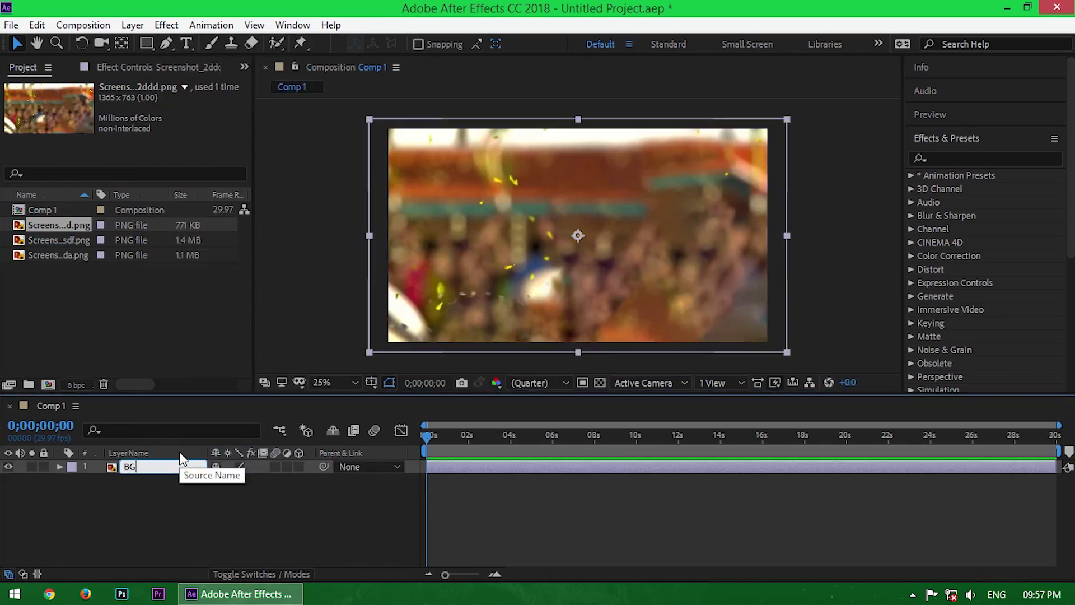
{"action": "left_click", "coordinate": [140, 535]}
Add the greyscale and colour cut-outs of the man above BG and enlarge both together to fill the frame.
{"action": "left_click_drag", "start_coordinate": [86, 272], "coordinate": [168, 476]}
{"action": "scroll", "coordinate": [268, 237], "scroll_direction": "up", "scroll_amount": 1}
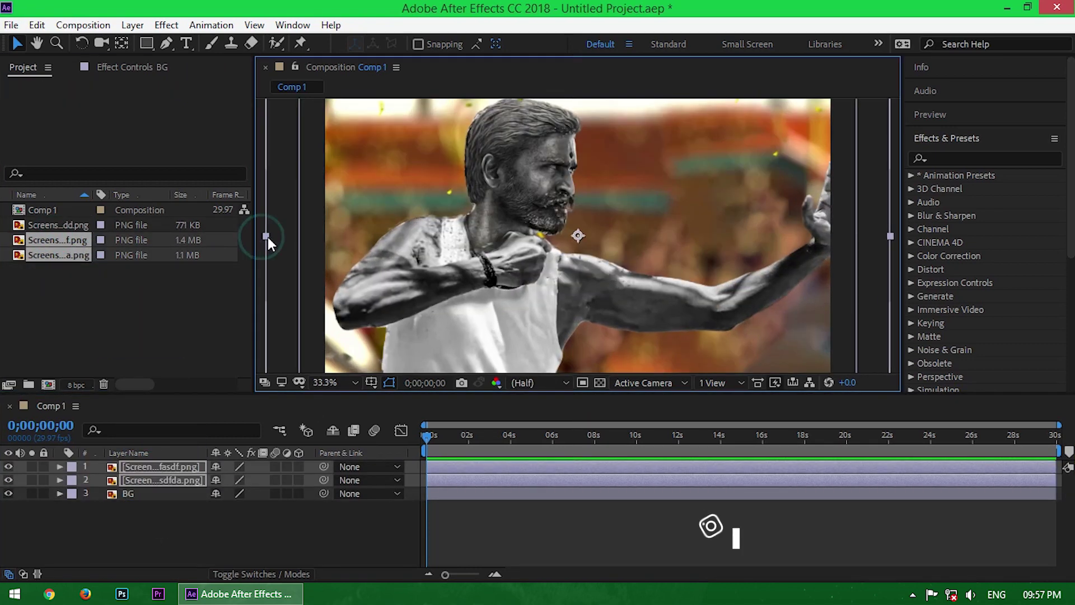
{"action": "key", "text": "space"}
{"action": "mouse_move", "coordinate": [537, 282]}
{"action": "left_mouse_down"}
{"action": "mouse_move", "coordinate": [542, 259]}
{"action": "mouse_move", "coordinate": [543, 274]}
{"action": "left_mouse_up"}
{"action": "scroll", "coordinate": [557, 179], "scroll_direction": "up", "scroll_amount": 2}
{"action": "key", "text": "space"}
{"action": "left_click_drag", "start_coordinate": [559, 172], "coordinate": [565, 326]}
{"action": "scroll", "coordinate": [571, 224], "scroll_direction": "down", "scroll_amount": 1}
{"action": "key", "text": "space"}
{"action": "left_click_drag", "start_coordinate": [567, 194], "coordinate": [536, 160]}
{"action": "left_click", "coordinate": [341, 512]}
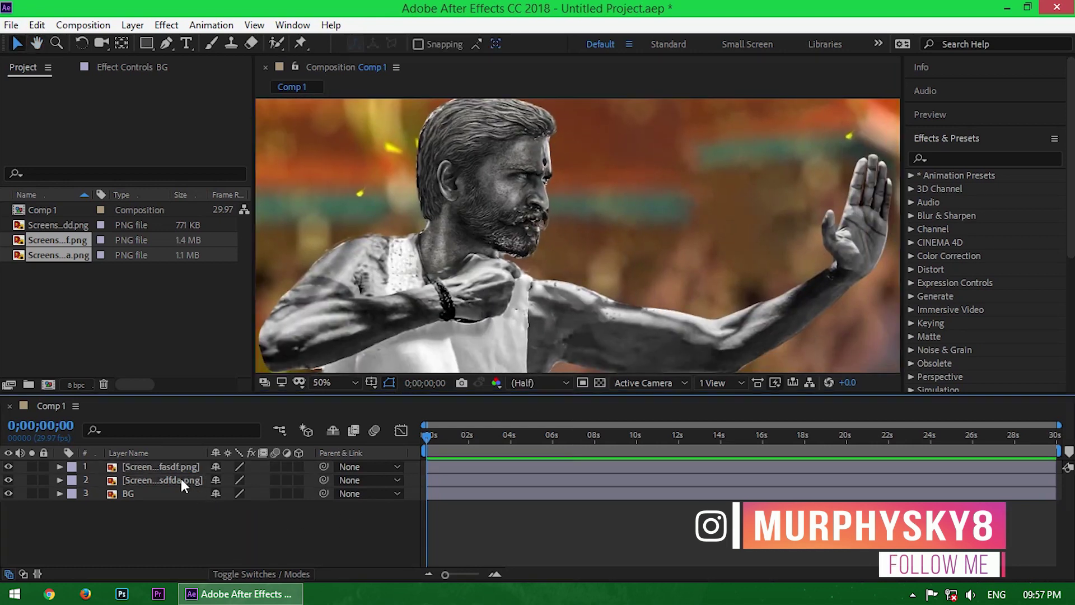
Pre-compose the greyscale cut-out layer, moving all attributes into the new composition Screenshot_6sadfasdf.png Comp 1.
{"action": "left_click", "coordinate": [172, 466]}
{"action": "left_click", "coordinate": [9, 466]}
{"action": "left_click", "coordinate": [12, 467]}
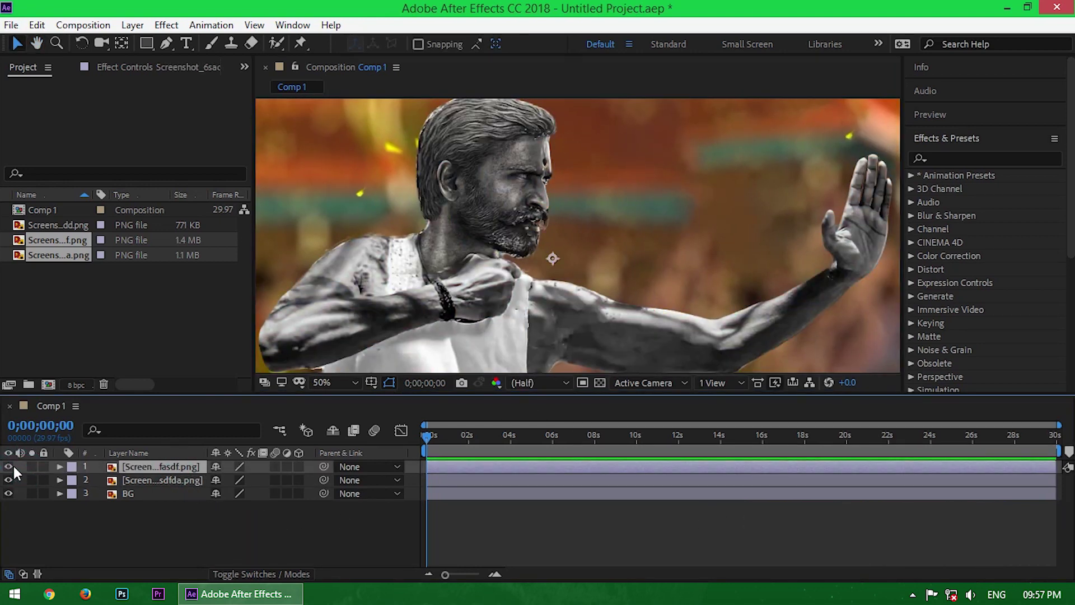
{"action": "right_click", "coordinate": [158, 466]}
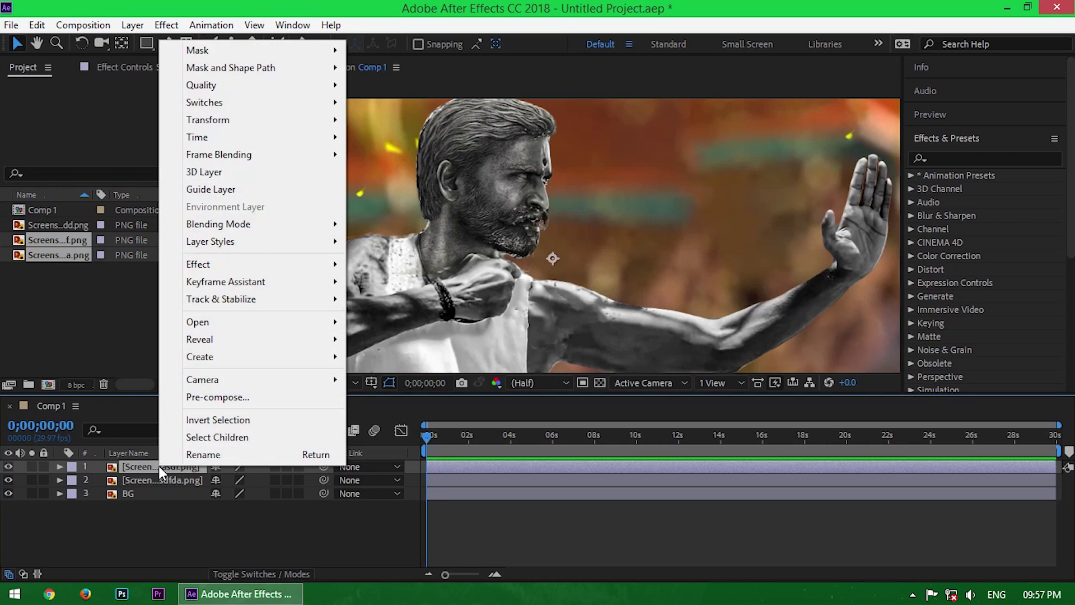
{"action": "left_click", "coordinate": [208, 395]}
{"action": "left_click", "coordinate": [405, 307]}
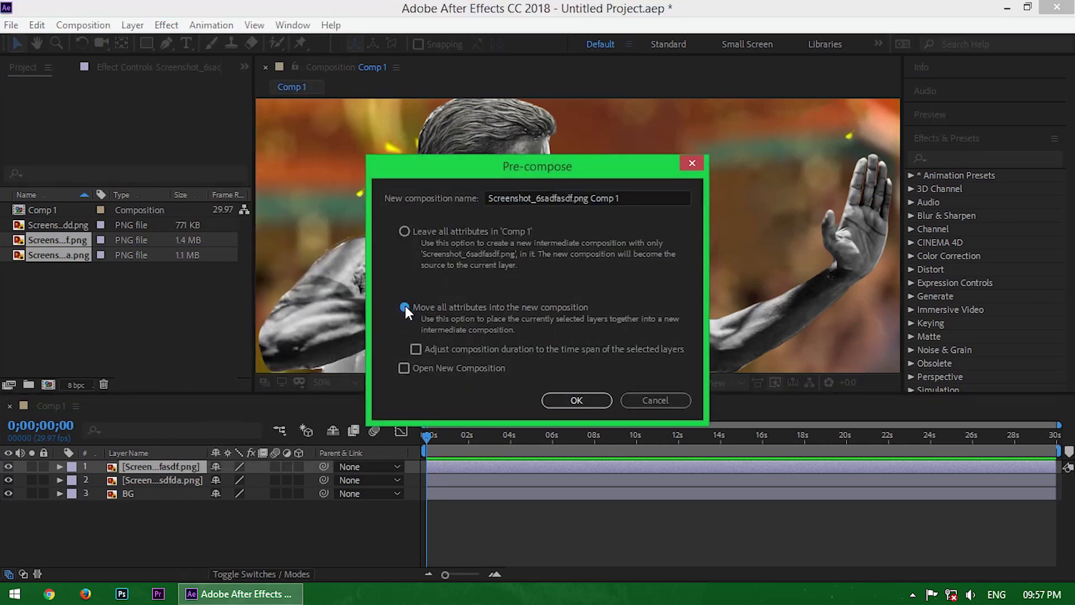
{"action": "left_click", "coordinate": [572, 393]}
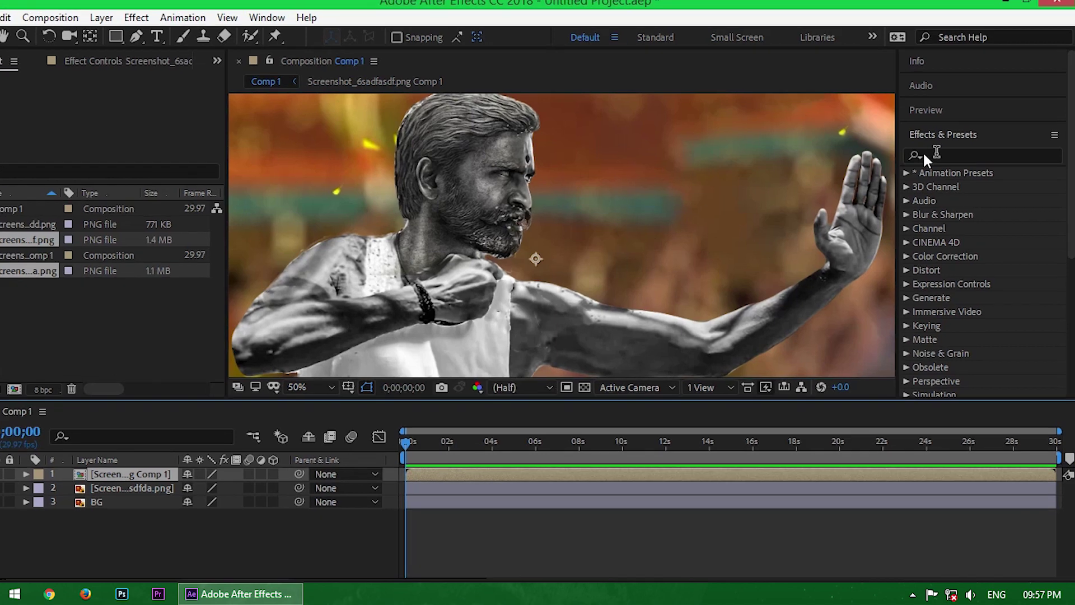
Find the Shatter effect and apply it to the pre-composed greyscale layer.
{"action": "left_click", "coordinate": [965, 158]}
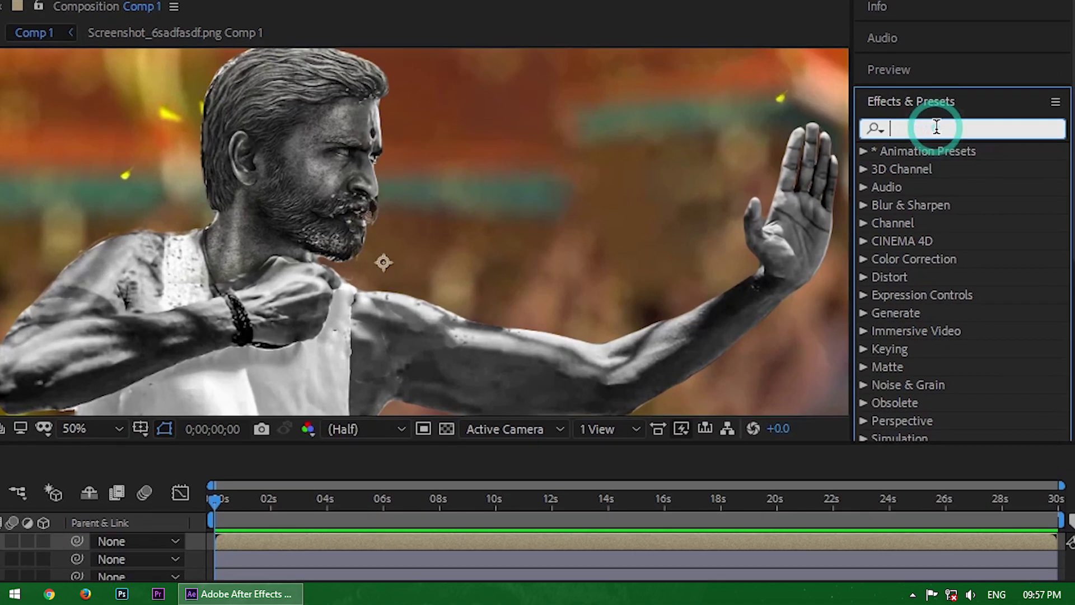
{"action": "type", "text": "shatter"}
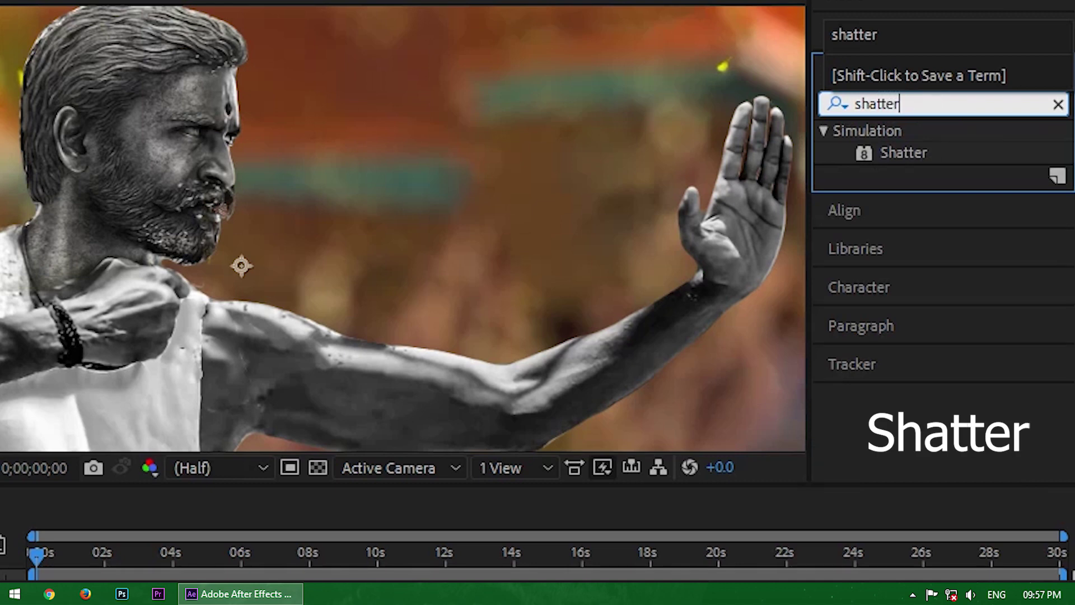
{"action": "left_click_drag", "start_coordinate": [899, 154], "coordinate": [0, 426]}
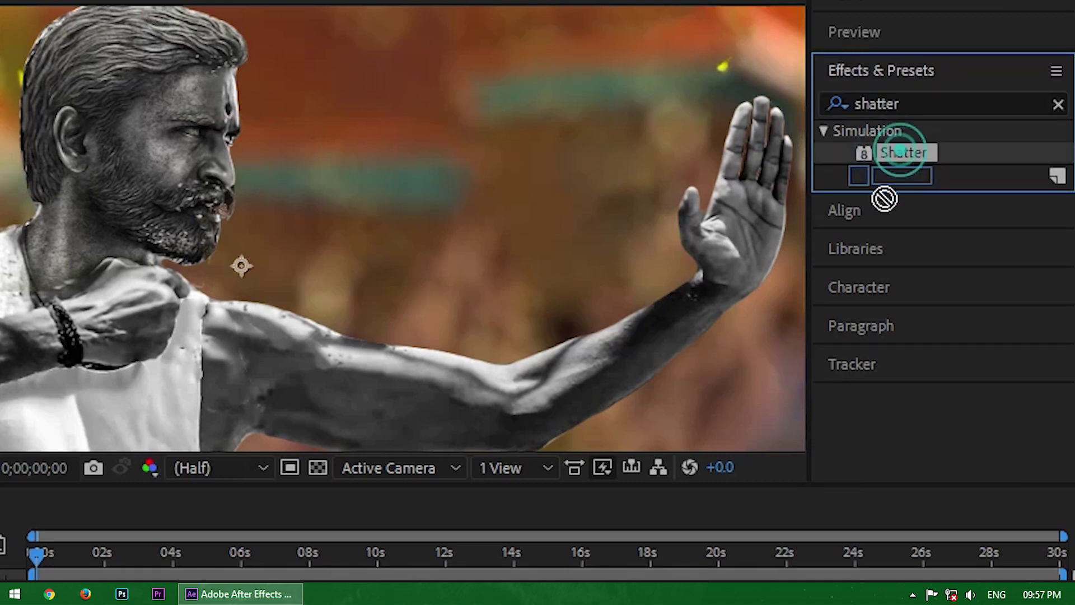
{"action": "left_click_drag", "start_coordinate": [386, 357], "coordinate": [387, 358]}
{"action": "left_click", "coordinate": [143, 467]}
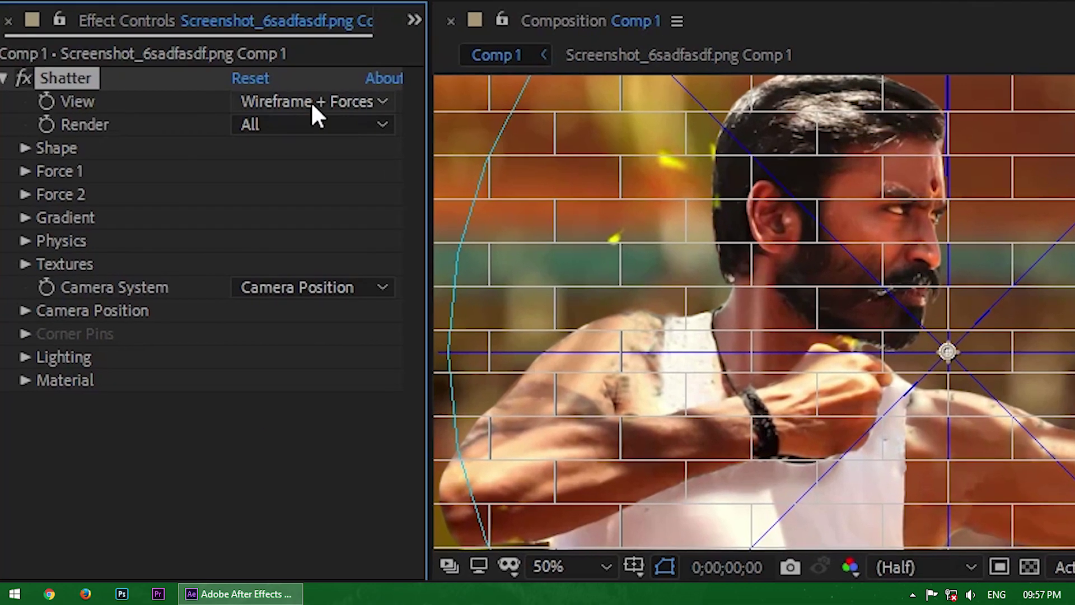
Set Shatter's view to Rendered and preview the breakup at frame 0;00;00;05.
{"action": "left_click", "coordinate": [195, 113]}
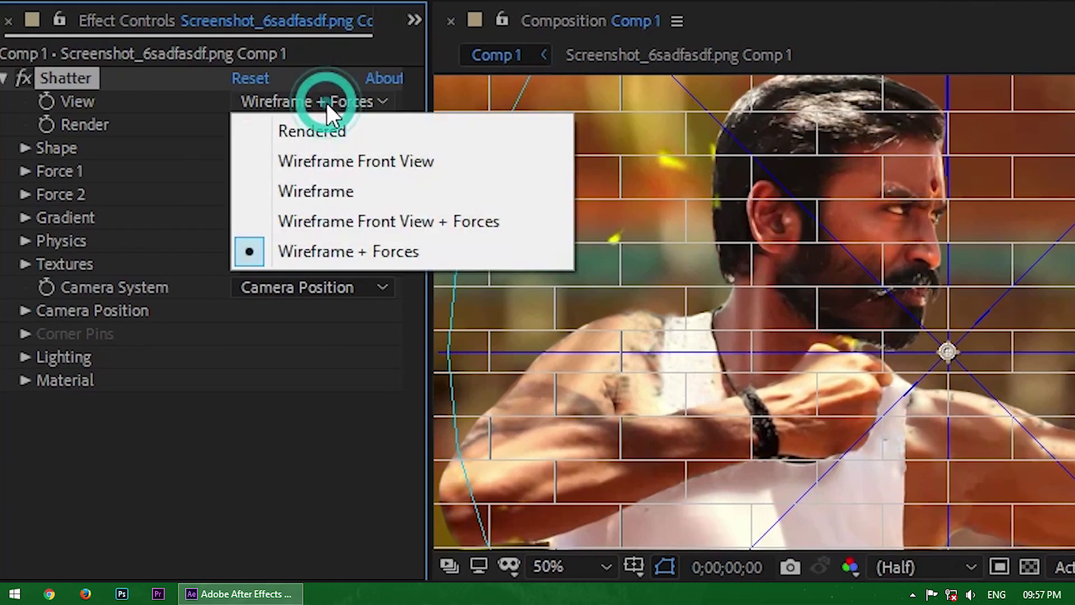
{"action": "left_click", "coordinate": [292, 131]}
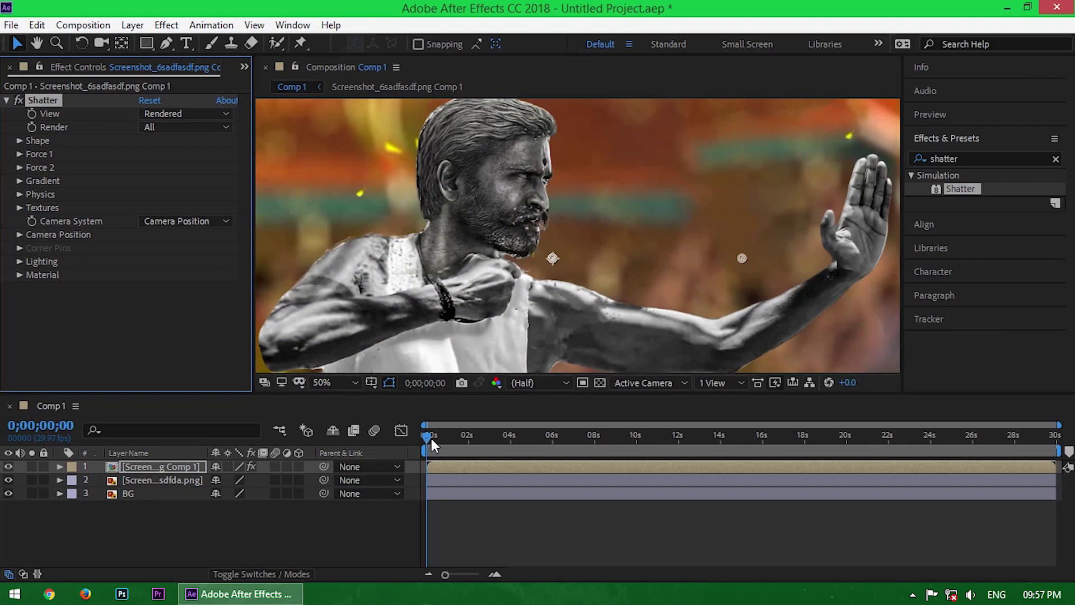
{"action": "left_click_drag", "start_coordinate": [445, 574], "coordinate": [468, 575]}
{"action": "left_click", "coordinate": [428, 435]}
{"action": "mouse_move", "coordinate": [428, 435]}
{"action": "left_mouse_down"}
{"action": "mouse_move", "coordinate": [450, 447]}
{"action": "mouse_move", "coordinate": [437, 439]}
{"action": "left_mouse_up"}
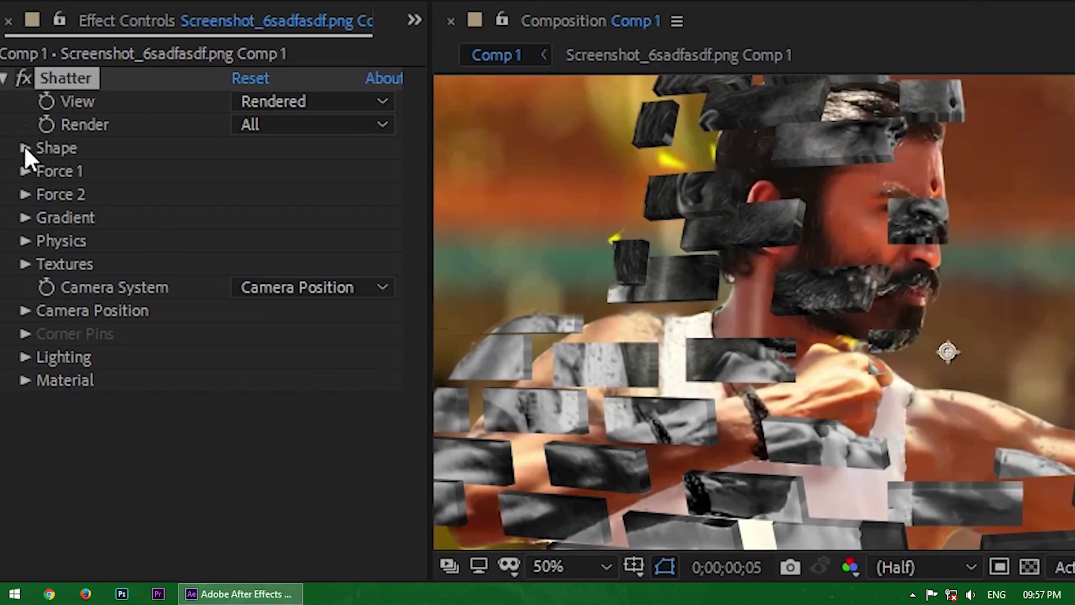
Set the Shatter shape pattern to Glass.
{"action": "left_click", "coordinate": [25, 148]}
{"action": "left_click", "coordinate": [366, 168]}
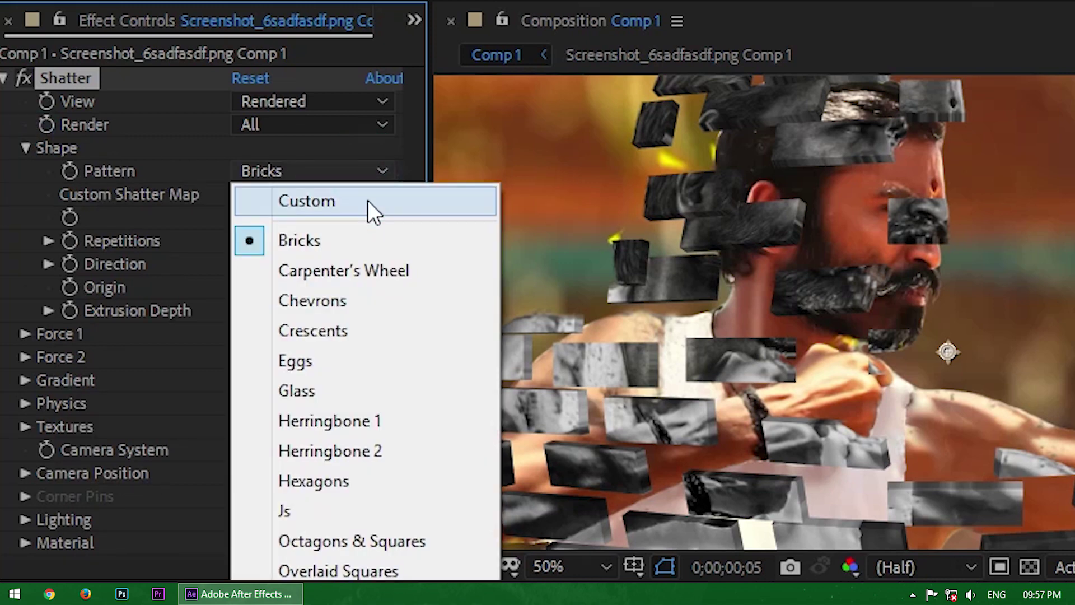
{"action": "left_click", "coordinate": [337, 394]}
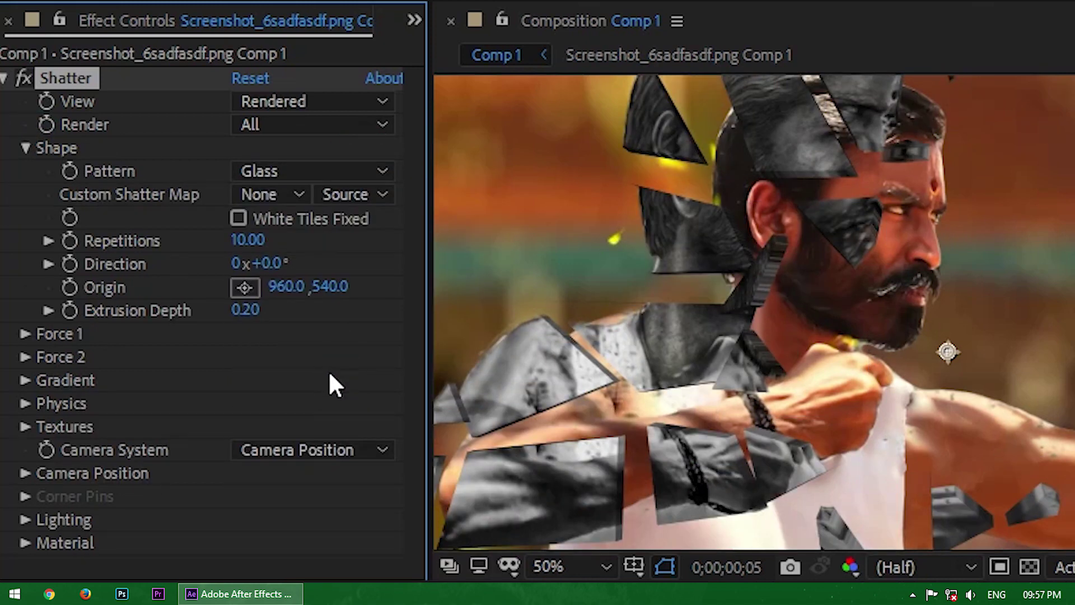
{"action": "left_click", "coordinate": [323, 171]}
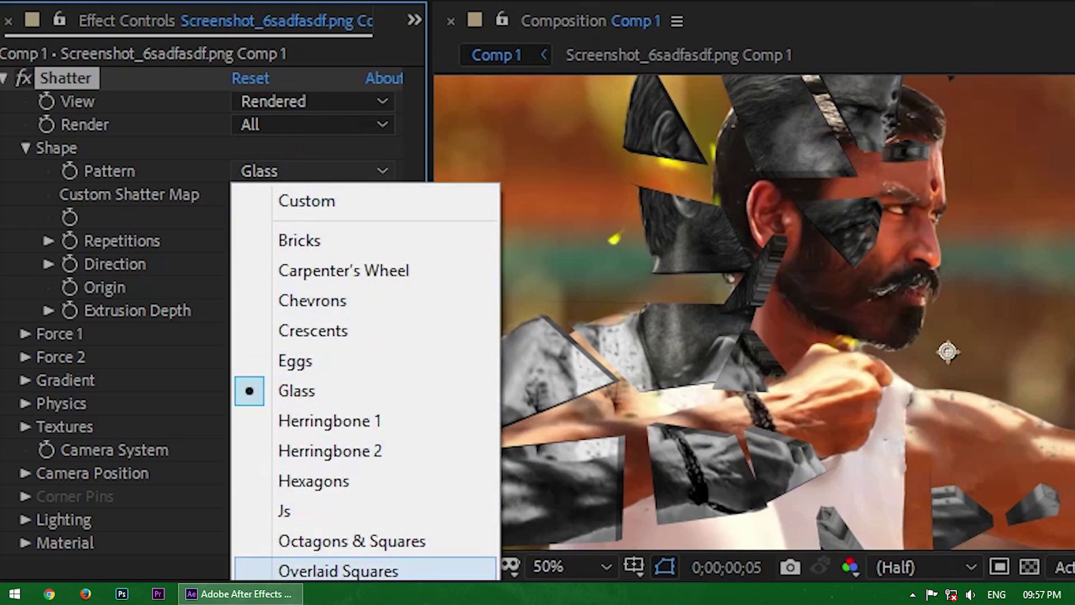
{"action": "left_click", "coordinate": [299, 390]}
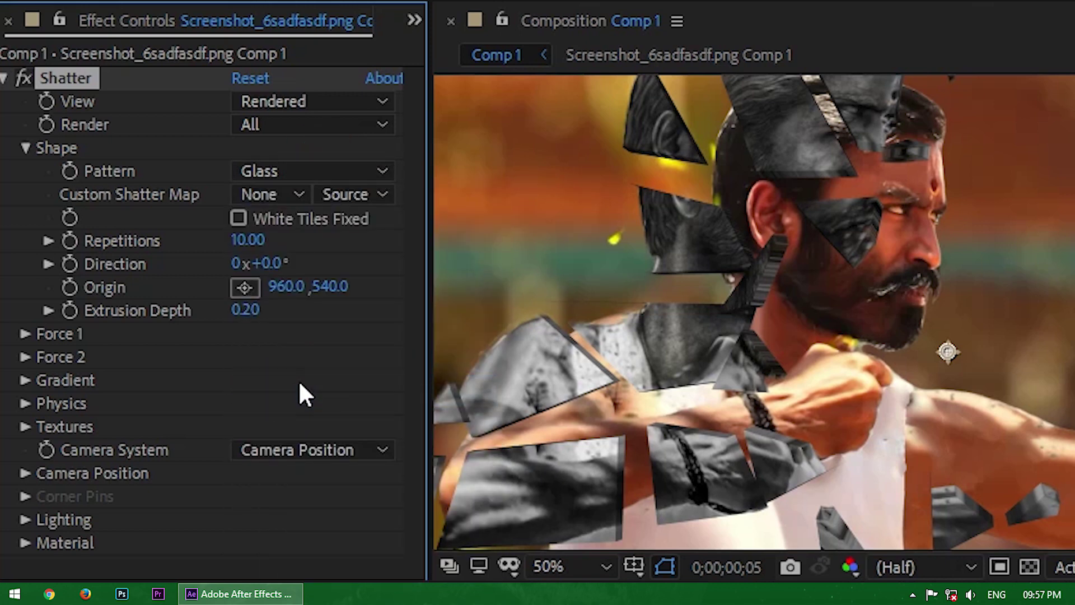
Set the Shatter shape's Repetitions to 200 and its Extrusion Depth to 0.
{"action": "left_click", "coordinate": [247, 239]}
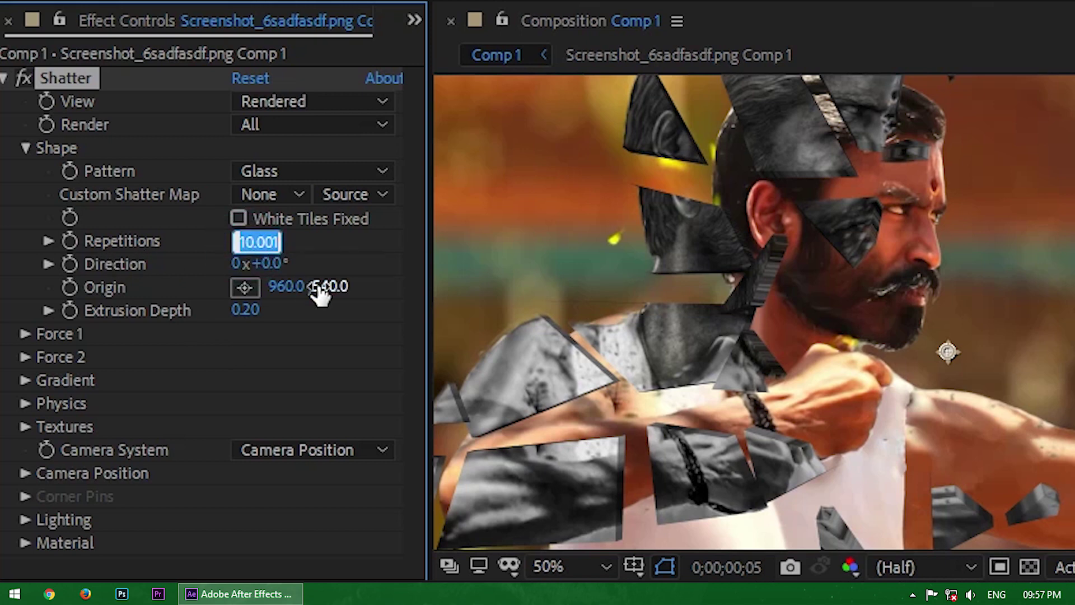
{"action": "type", "text": "200"}
{"action": "key", "text": "Return"}
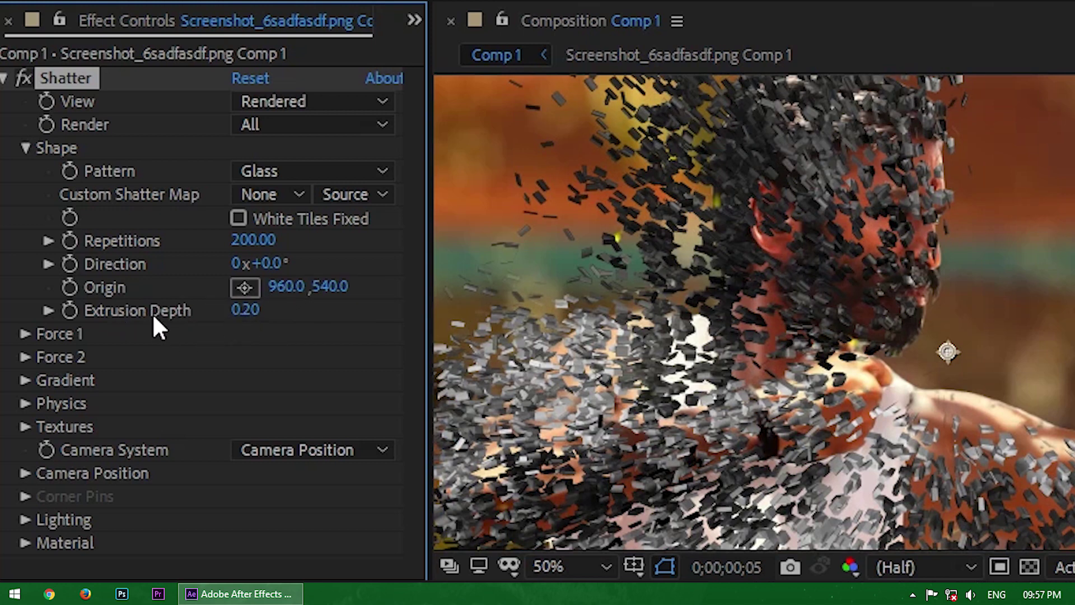
{"action": "left_click", "coordinate": [244, 310]}
{"action": "type", "text": "0"}
{"action": "key", "text": "Return"}
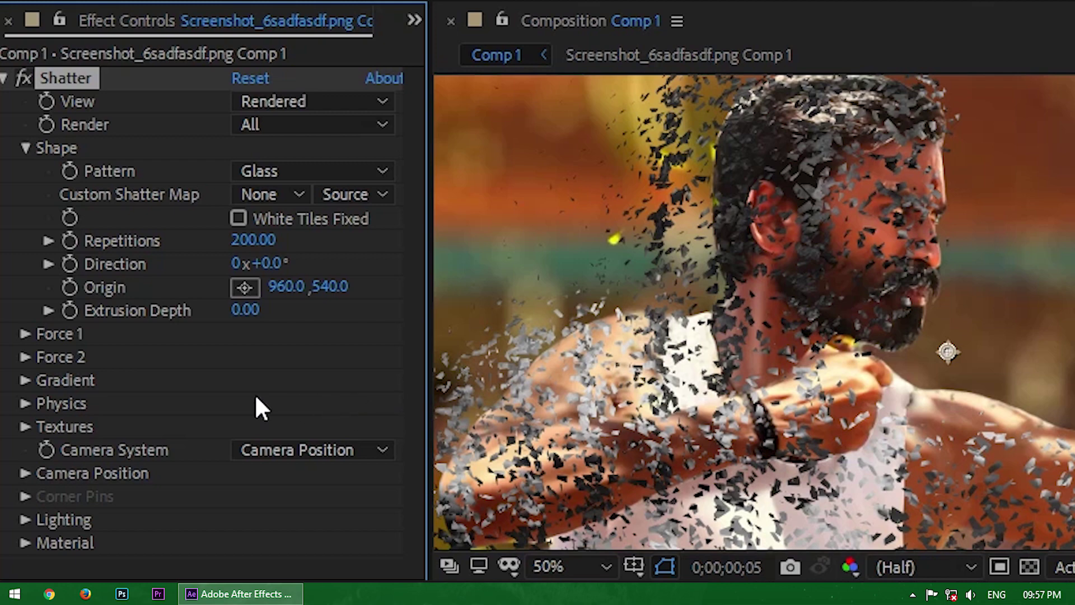
Place Force 1 beside the raised hand's fingertips at 1816, 286, with Radius 0.12 and Strength 0.20.
{"action": "left_click", "coordinate": [24, 332]}
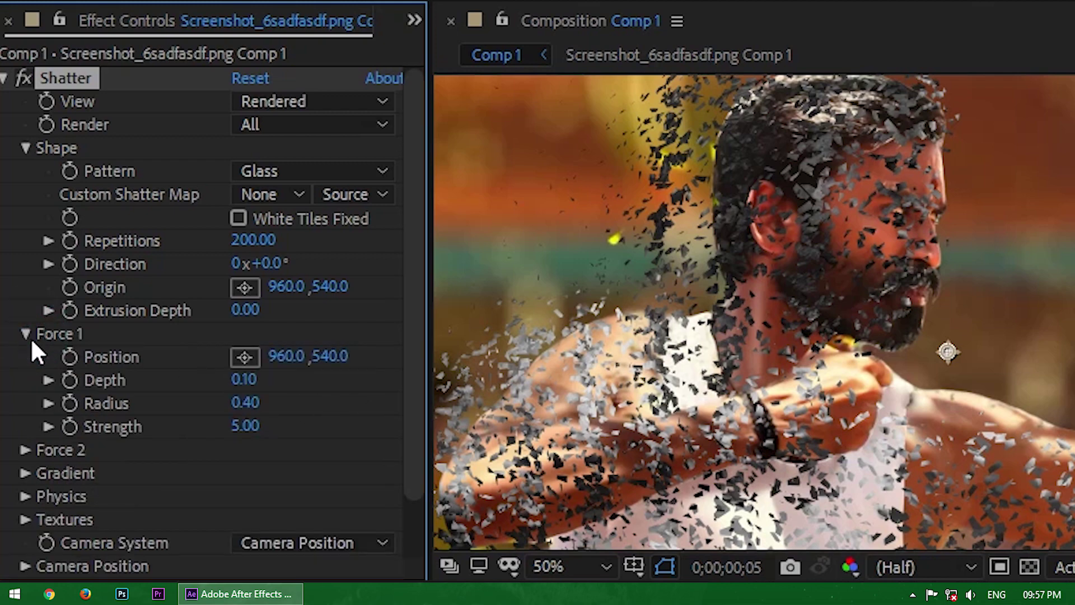
{"action": "left_click", "coordinate": [245, 356]}
{"action": "left_click", "coordinate": [1074, 346]}
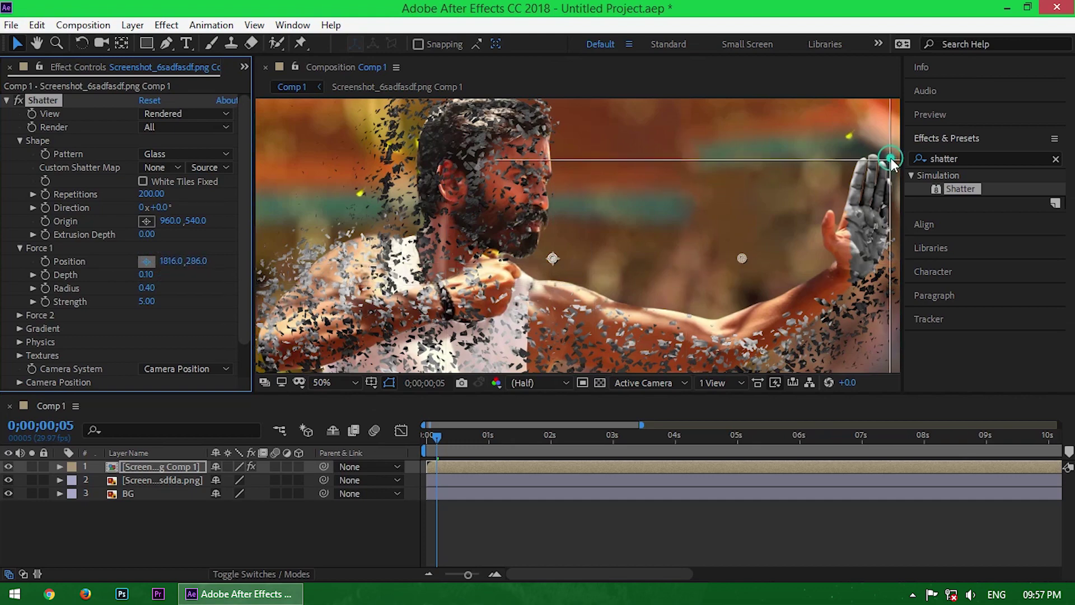
{"action": "left_click", "coordinate": [891, 158]}
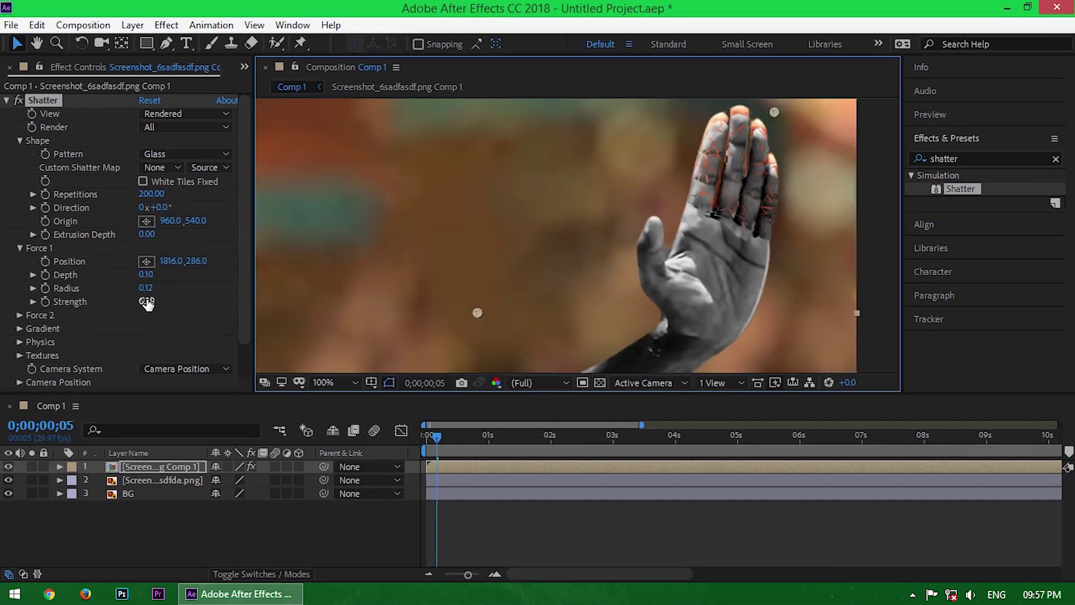
{"action": "type", "text": ".2"}
{"action": "key", "text": "Return"}
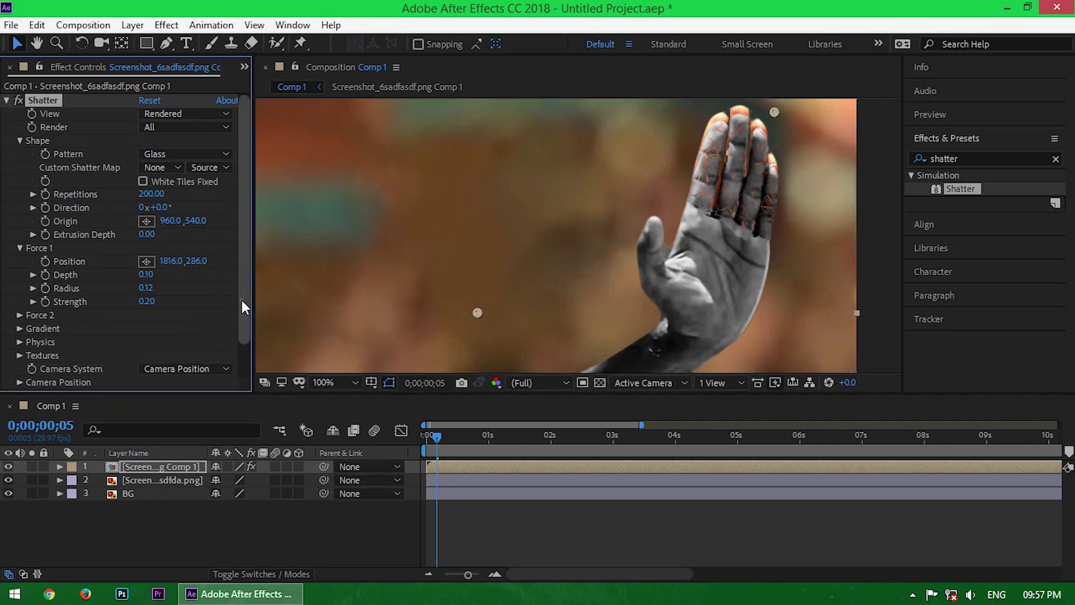
Set Shatter's physics Rotation Speed and Randomness both to 1.
{"action": "left_click_drag", "start_coordinate": [241, 298], "coordinate": [239, 321]}
{"action": "left_click", "coordinate": [18, 314]}
{"action": "scroll", "coordinate": [19, 311], "scroll_direction": "down", "scroll_amount": 2}
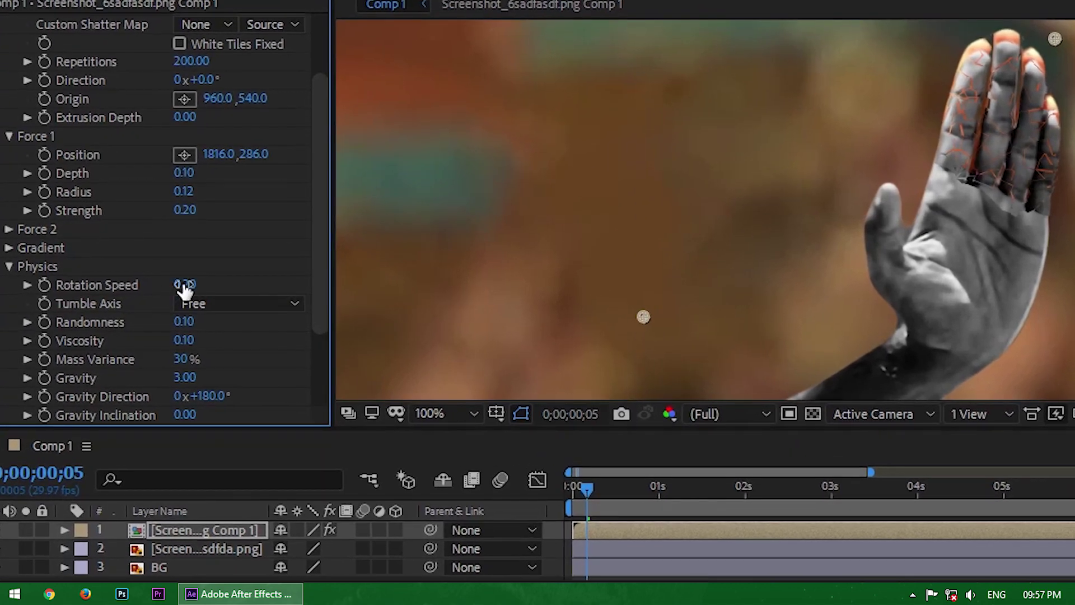
{"action": "left_click", "coordinate": [180, 284]}
{"action": "type", "text": "1"}
{"action": "key", "text": "Return"}
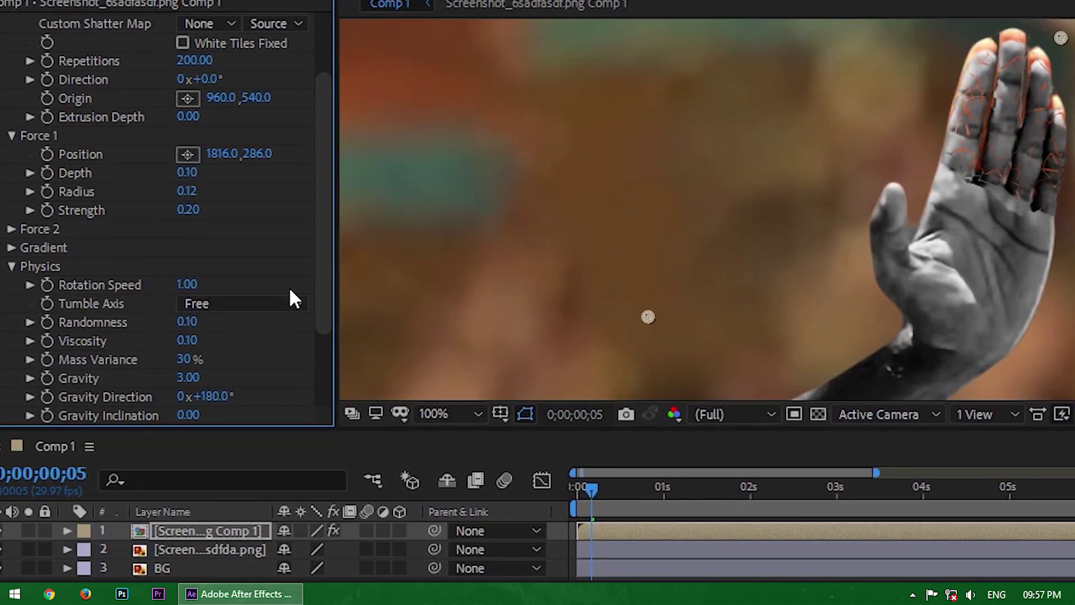
{"action": "left_click_drag", "start_coordinate": [323, 284], "coordinate": [323, 296]}
{"action": "left_click", "coordinate": [189, 304]}
{"action": "type", "text": "1"}
{"action": "key", "text": "Return"}
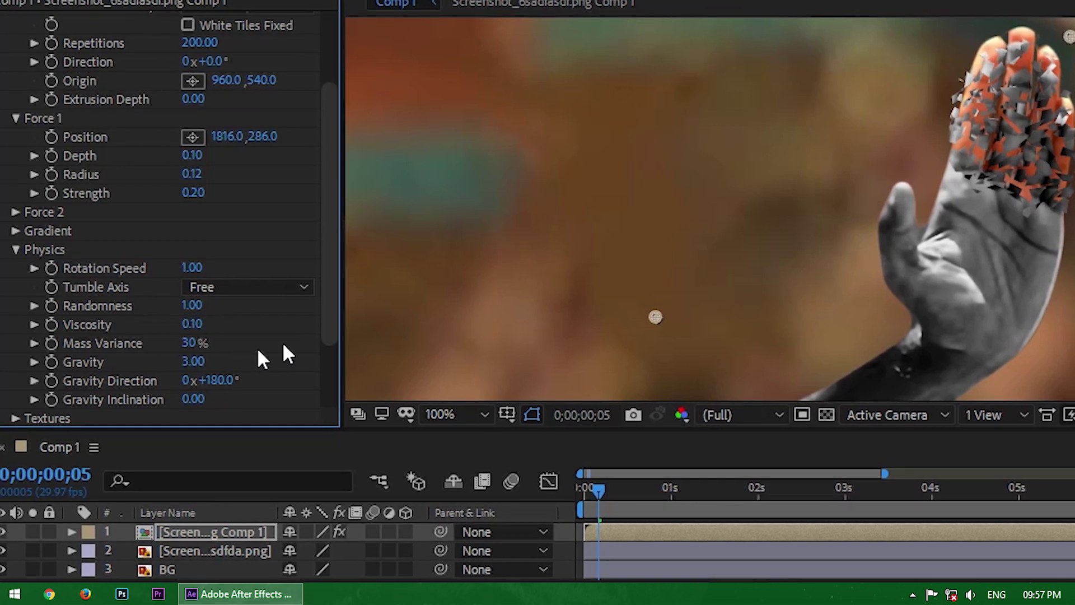
Set Shatter's physics Viscosity to 0.20 and Gravity to 0.20.
{"action": "left_click_drag", "start_coordinate": [330, 304], "coordinate": [331, 325]}
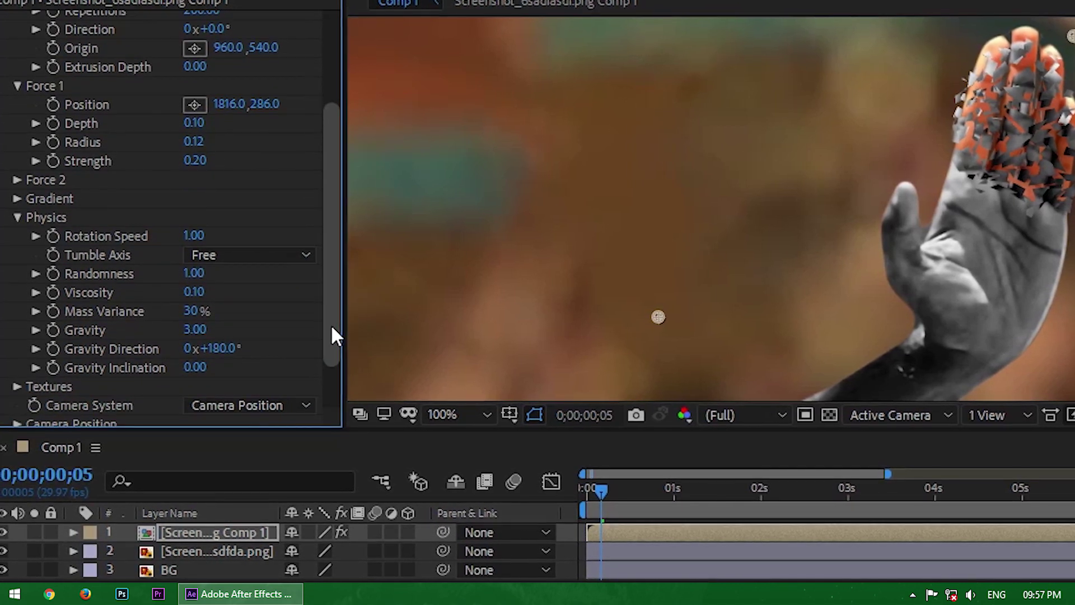
{"action": "left_click", "coordinate": [194, 292]}
{"action": "type", "text": "0.2"}
{"action": "key", "text": "Return"}
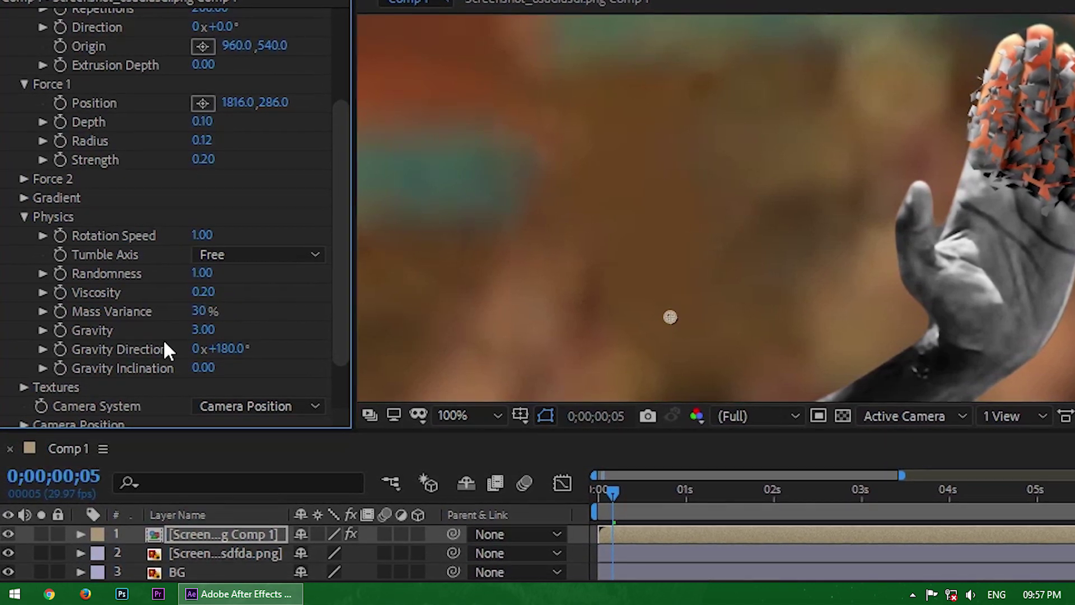
{"action": "left_click", "coordinate": [201, 330]}
{"action": "type", "text": "0.2"}
{"action": "key", "text": "Return"}
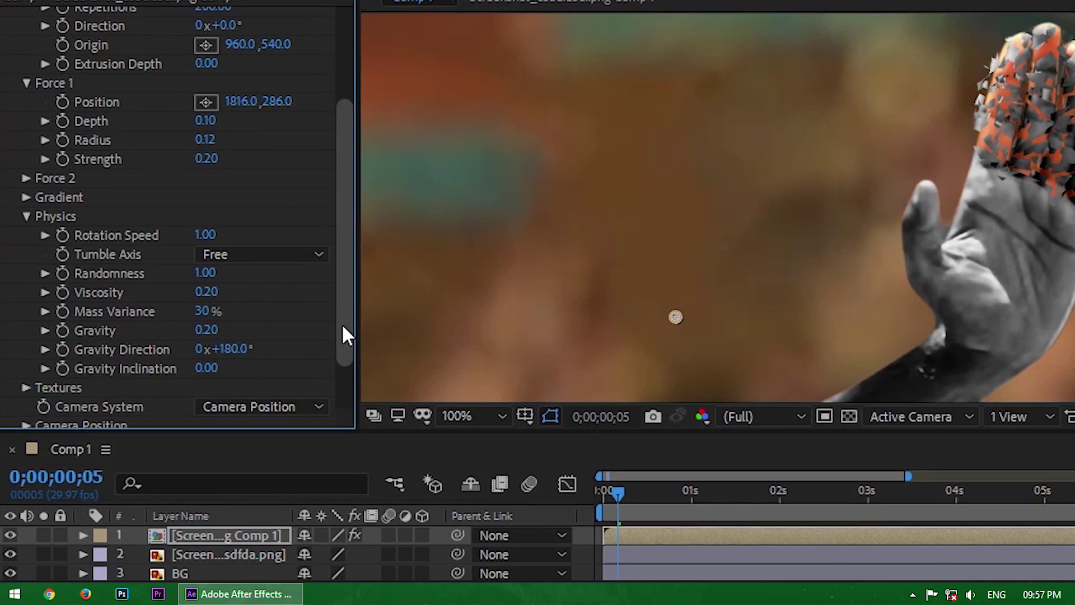
Set Shatter's Gravity Direction to -60° and Gravity Inclination to 50.
{"action": "left_click_drag", "start_coordinate": [341, 324], "coordinate": [344, 341]}
{"action": "left_click", "coordinate": [221, 317]}
{"action": "type", "text": "-60"}
{"action": "key", "text": "Return"}
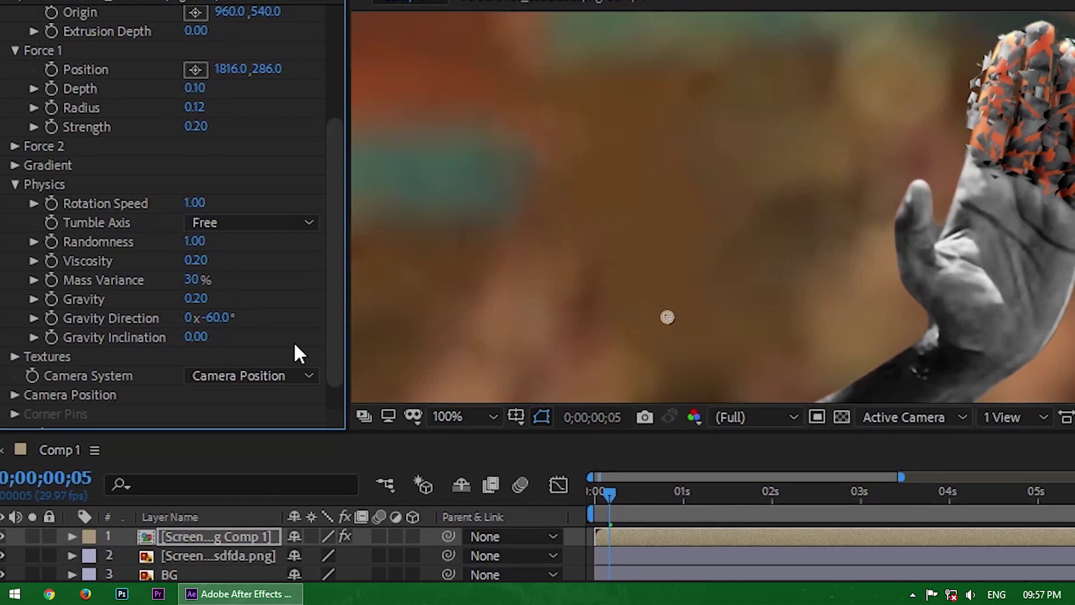
{"action": "left_click_drag", "start_coordinate": [330, 332], "coordinate": [331, 350]}
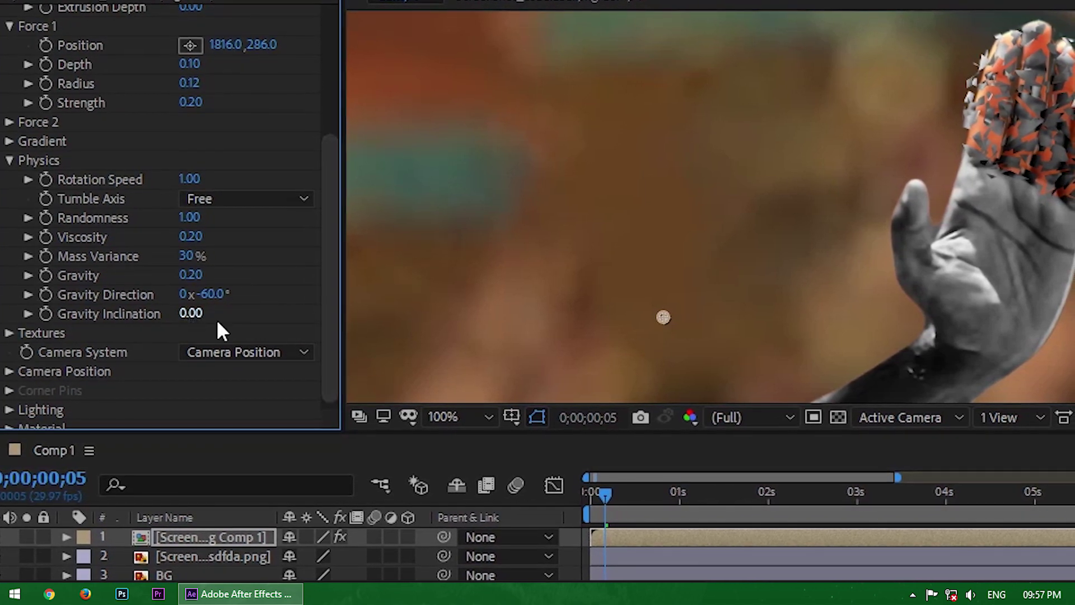
{"action": "left_click", "coordinate": [194, 317]}
{"action": "type", "text": "50"}
{"action": "key", "text": "Return"}
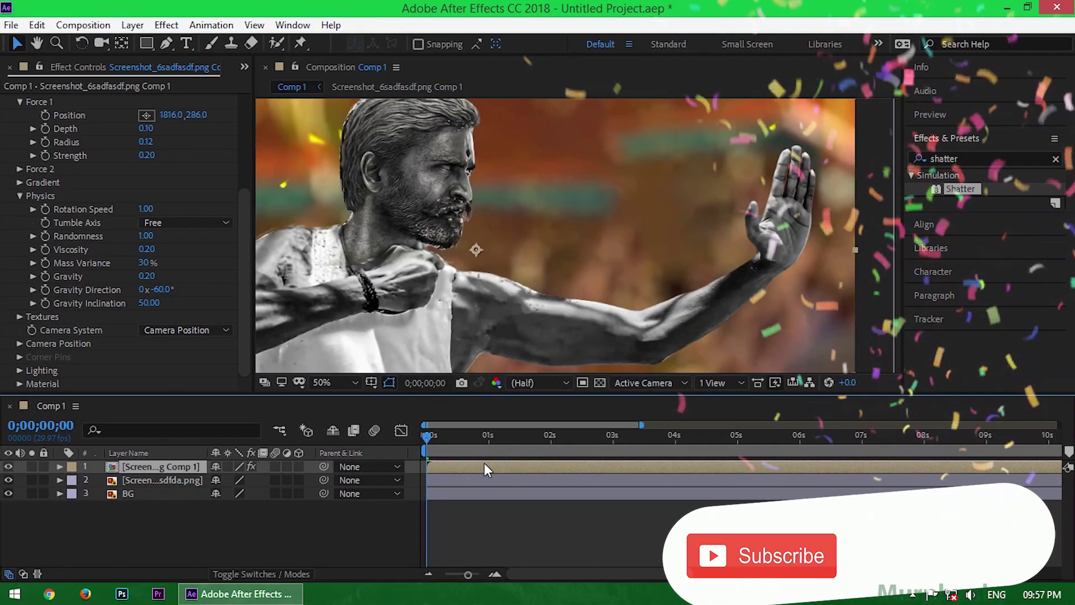
Set starting keyframes at 0;00;00;00 for Force 1 Position and Radius, Viscosity and Gravity, and reveal them in the timeline.
{"action": "left_click_drag", "start_coordinate": [245, 331], "coordinate": [241, 240]}
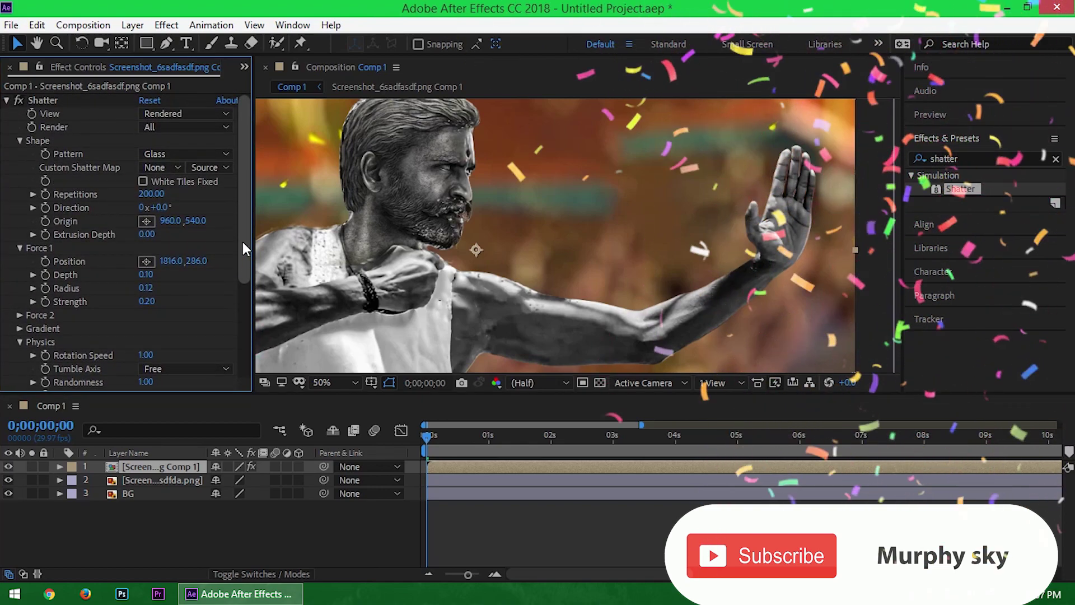
{"action": "left_click", "coordinate": [44, 260]}
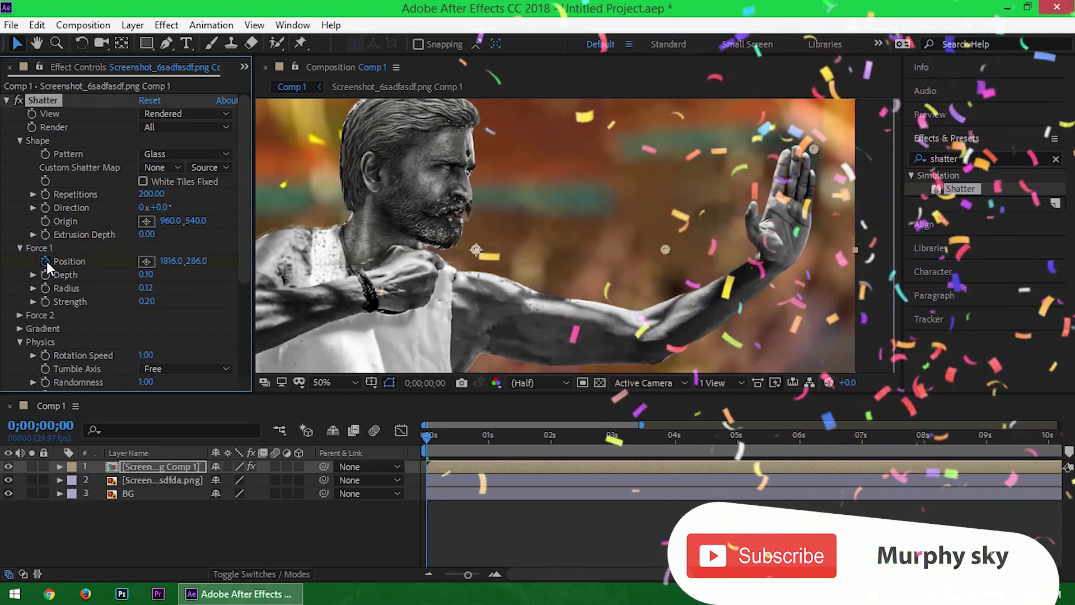
{"action": "left_click_drag", "start_coordinate": [244, 266], "coordinate": [240, 328]}
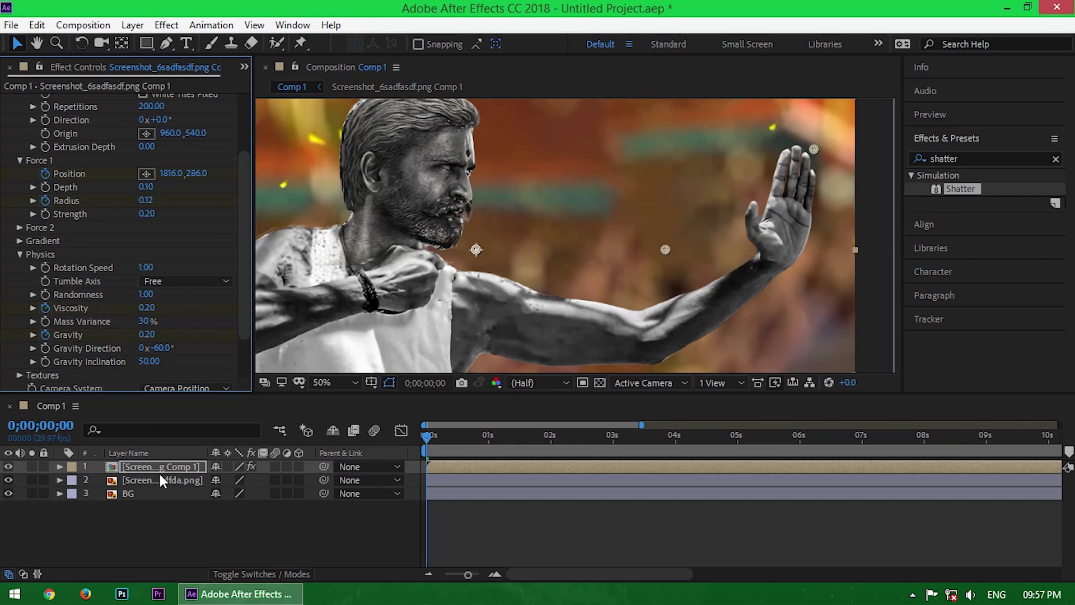
{"action": "left_click", "coordinate": [143, 465]}
{"action": "key", "text": "u"}
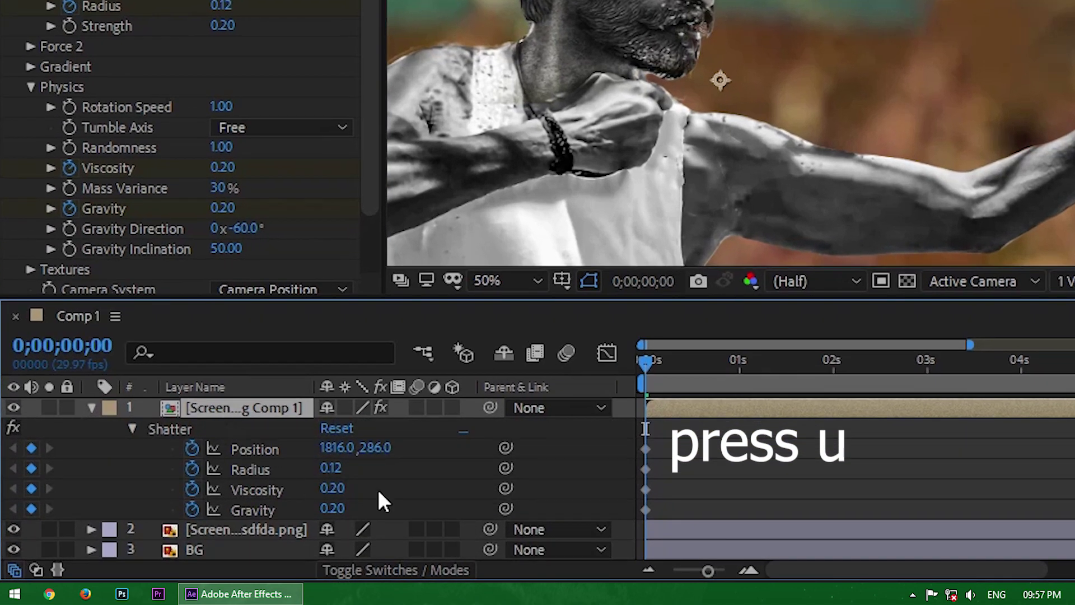
{"action": "left_click", "coordinate": [663, 430]}
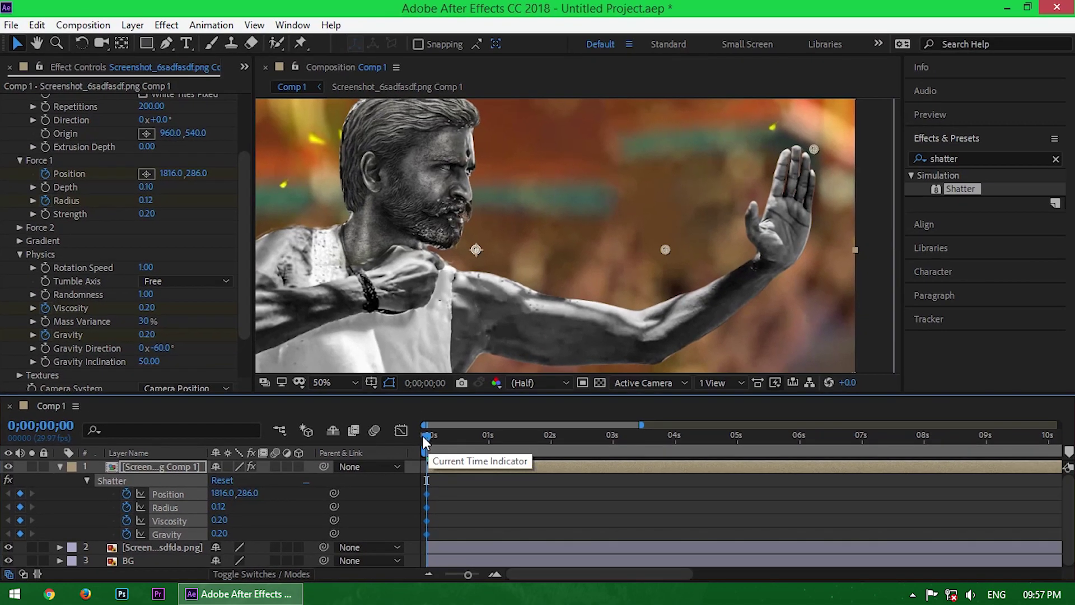
At 0;00;06;01, keyframe Shatter's Gravity at 0.60 and Viscosity at 0.
{"action": "left_click_drag", "start_coordinate": [423, 437], "coordinate": [796, 434]}
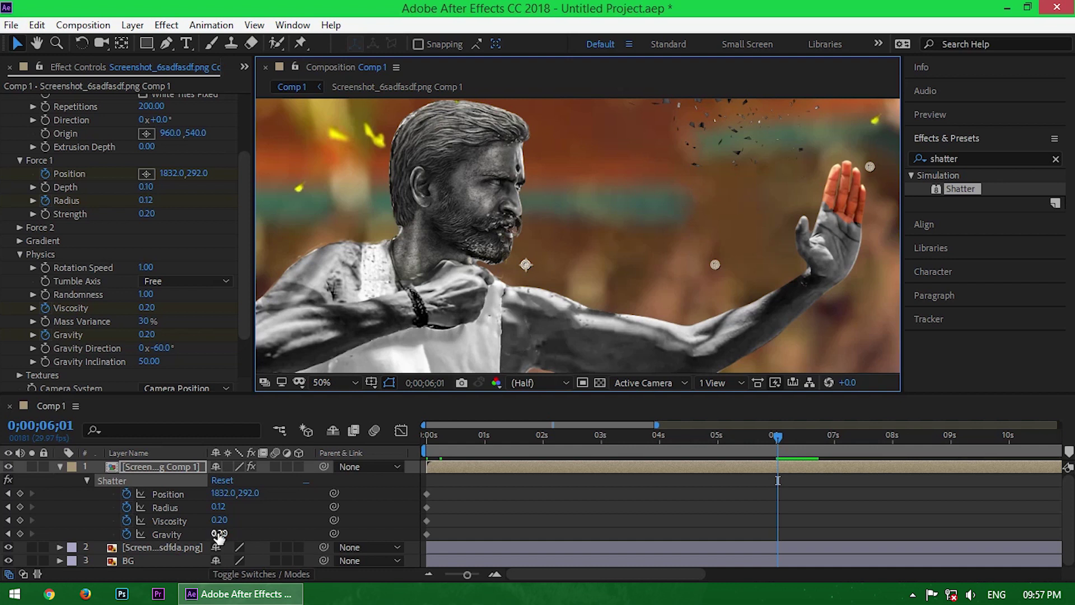
{"action": "left_click", "coordinate": [147, 335]}
{"action": "type", "text": ".6"}
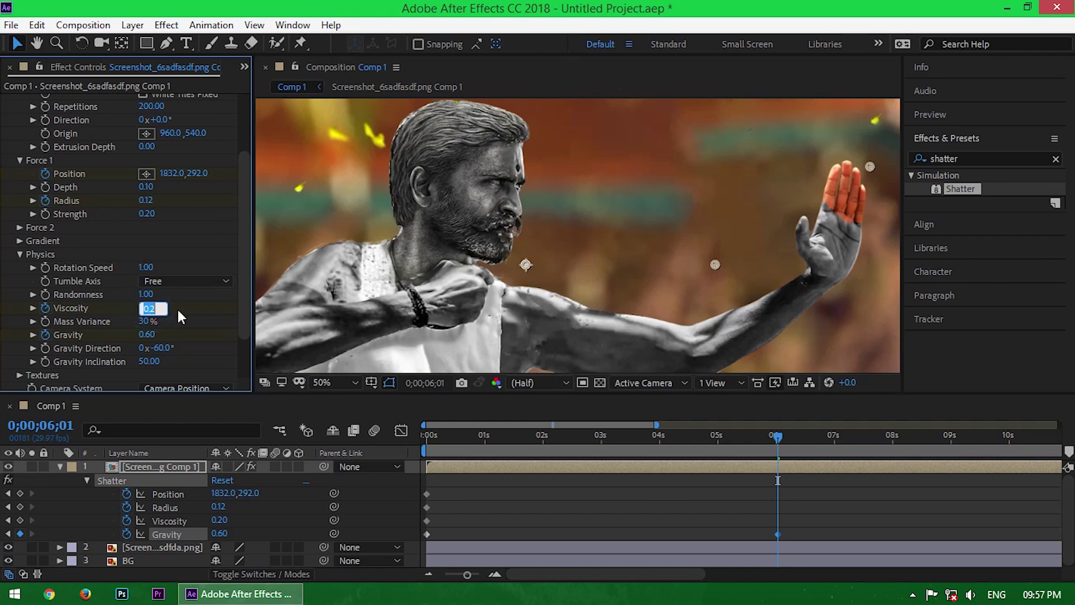
{"action": "type", "text": "0"}
{"action": "key", "text": "Return"}
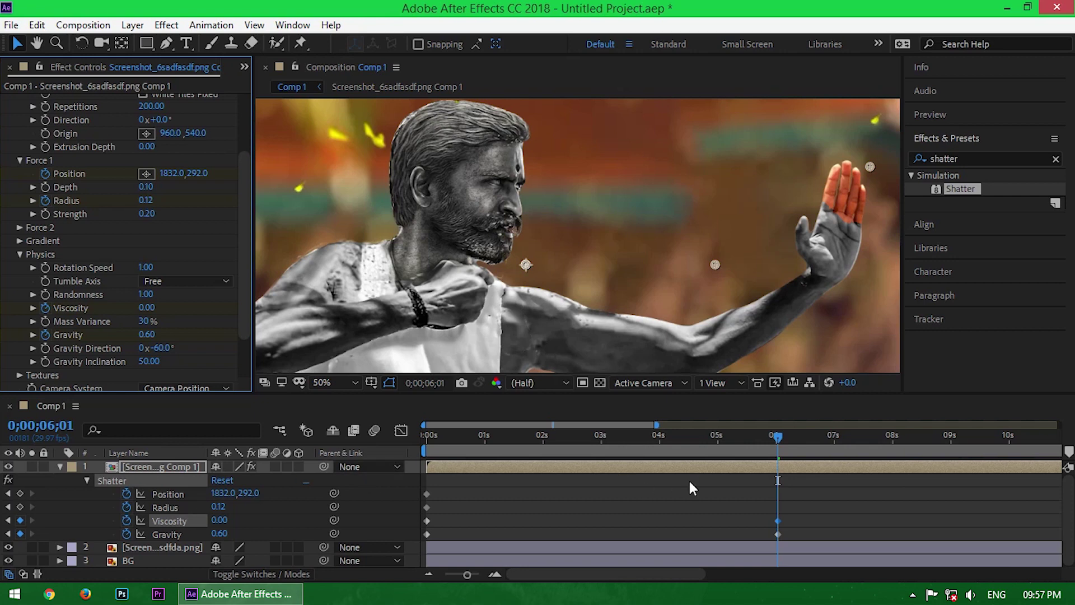
From the first frame, animate Force 1 Position down the raised hand to the wrist, reaching about 1652, 588 at 0;00;00;24.
{"action": "left_click_drag", "start_coordinate": [779, 436], "coordinate": [427, 441]}
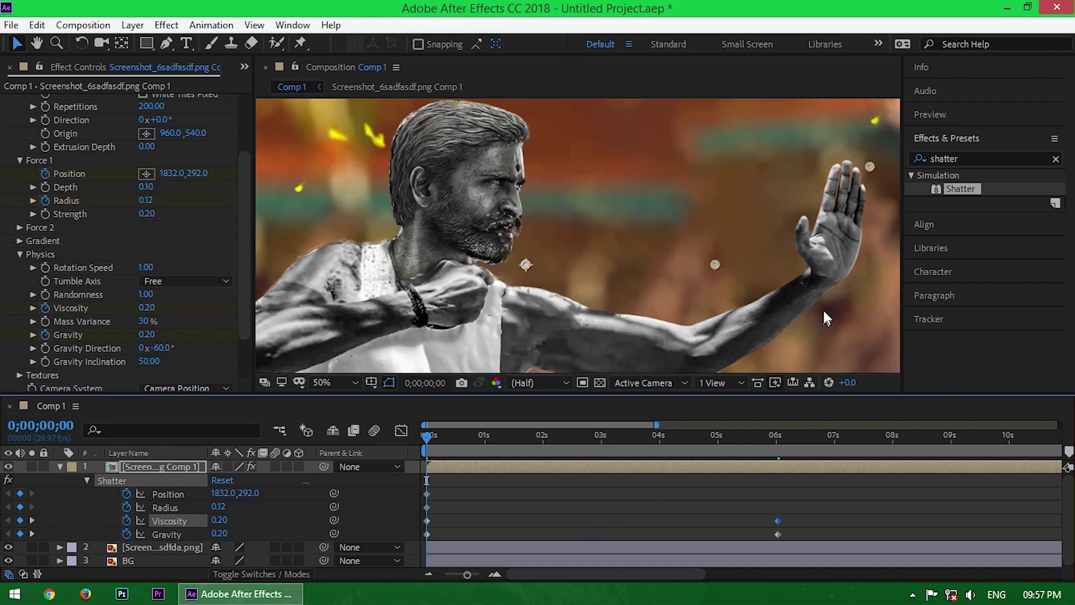
{"action": "left_click", "coordinate": [178, 494]}
{"action": "left_click_drag", "start_coordinate": [426, 437], "coordinate": [446, 437]}
{"action": "left_click_drag", "start_coordinate": [869, 167], "coordinate": [840, 227]}
{"action": "left_click_drag", "start_coordinate": [446, 437], "coordinate": [473, 437]}
{"action": "left_click_drag", "start_coordinate": [840, 227], "coordinate": [798, 285]}
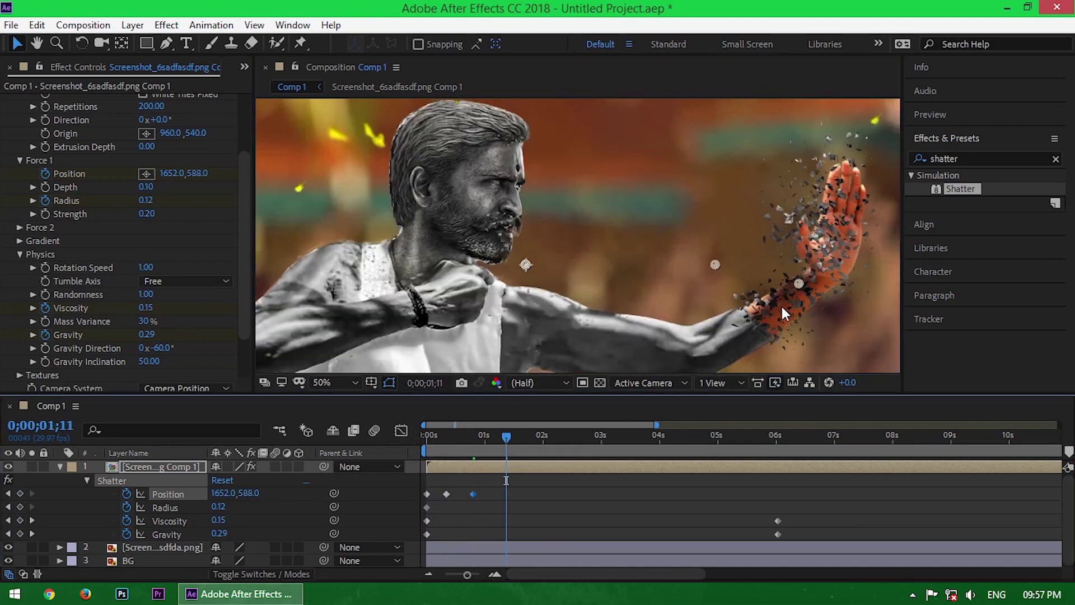
Keyframe Force 1 Position step by step along the outstretched arm and across the upper body until about 3.5 seconds.
{"action": "left_click_drag", "start_coordinate": [781, 304], "coordinate": [761, 318]}
{"action": "left_click", "coordinate": [531, 438]}
{"action": "left_click_drag", "start_coordinate": [746, 367], "coordinate": [749, 336]}
{"action": "left_click_drag", "start_coordinate": [759, 281], "coordinate": [381, 334]}
{"action": "left_click", "coordinate": [552, 440]}
{"action": "left_click", "coordinate": [584, 438]}
{"action": "left_click", "coordinate": [604, 439]}
{"action": "left_click", "coordinate": [634, 439]}
Add Force 1 Radius keyframes between about 3.5 and 4.6 seconds, with further Position keyframes over the same stretch.
{"action": "left_click", "coordinate": [19, 507]}
{"action": "left_click", "coordinate": [658, 438]}
{"action": "key", "text": "Return"}
{"action": "left_click", "coordinate": [675, 438]}
{"action": "left_click", "coordinate": [695, 440]}
{"action": "left_click", "coordinate": [634, 507]}
{"action": "key", "text": "ctrl+c"}
{"action": "key", "text": "ctrl+v"}
Keyframe Force 1 Position over the remaining body until nearly 6 seconds and add a Radius keyframe at 0;00;05;21.
{"action": "left_click", "coordinate": [720, 439]}
{"action": "left_click_drag", "start_coordinate": [381, 334], "coordinate": [330, 241]}
{"action": "left_click", "coordinate": [736, 439]}
{"action": "left_click", "coordinate": [747, 439]}
{"action": "left_click", "coordinate": [758, 438]}
{"action": "left_click", "coordinate": [771, 439]}
{"action": "left_click_drag", "start_coordinate": [407, 297], "coordinate": [425, 332]}
{"action": "left_click", "coordinate": [759, 438]}
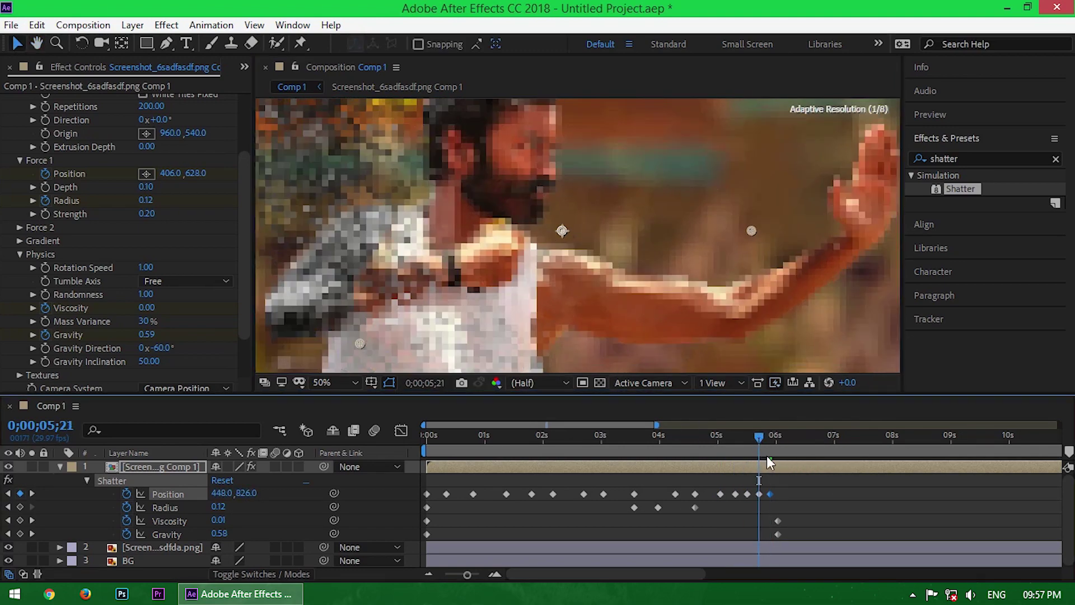
{"action": "left_click_drag", "start_coordinate": [218, 507], "coordinate": [221, 507]}
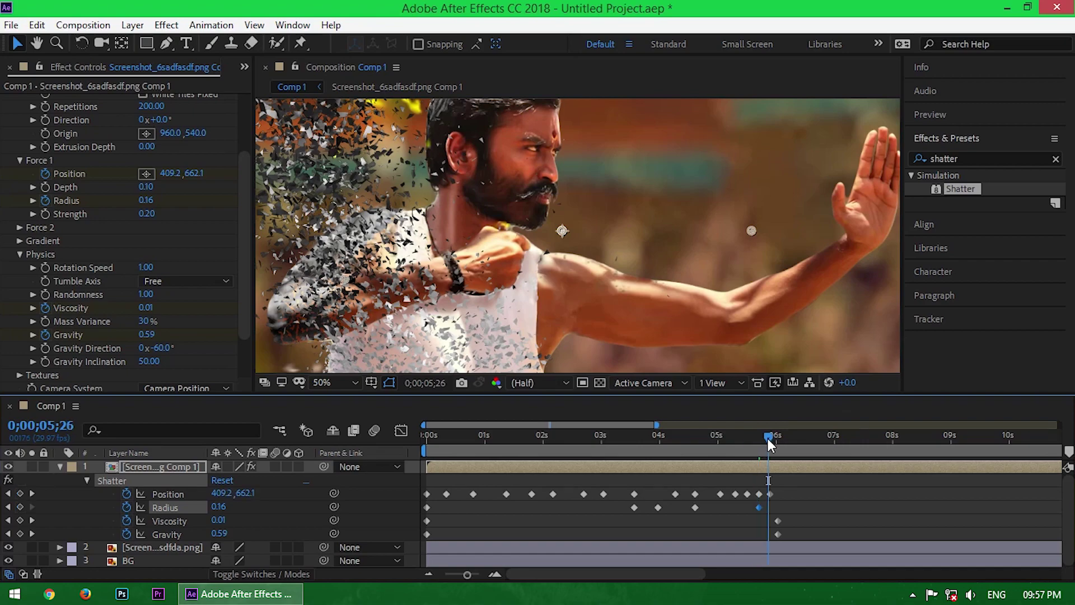
Preview the disintegration animation from the first frame and scrub through it to check the breakup.
{"action": "key", "text": "Home"}
{"action": "key", "text": "space"}
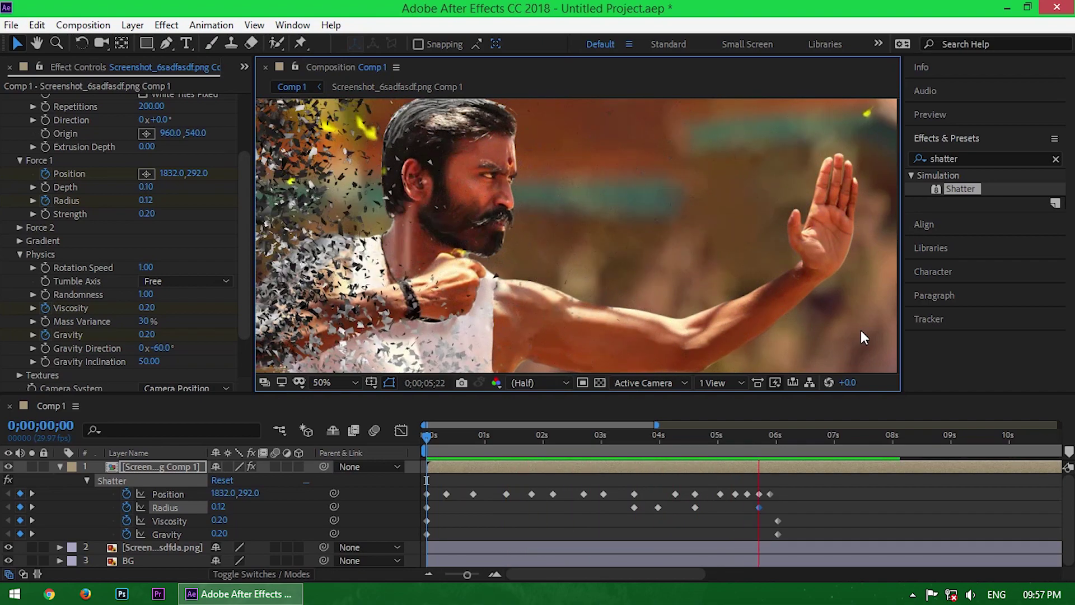
{"action": "left_click", "coordinate": [877, 438]}
{"action": "left_click_drag", "start_coordinate": [878, 438], "coordinate": [388, 446]}
{"action": "left_click_drag", "start_coordinate": [452, 444], "coordinate": [666, 439]}
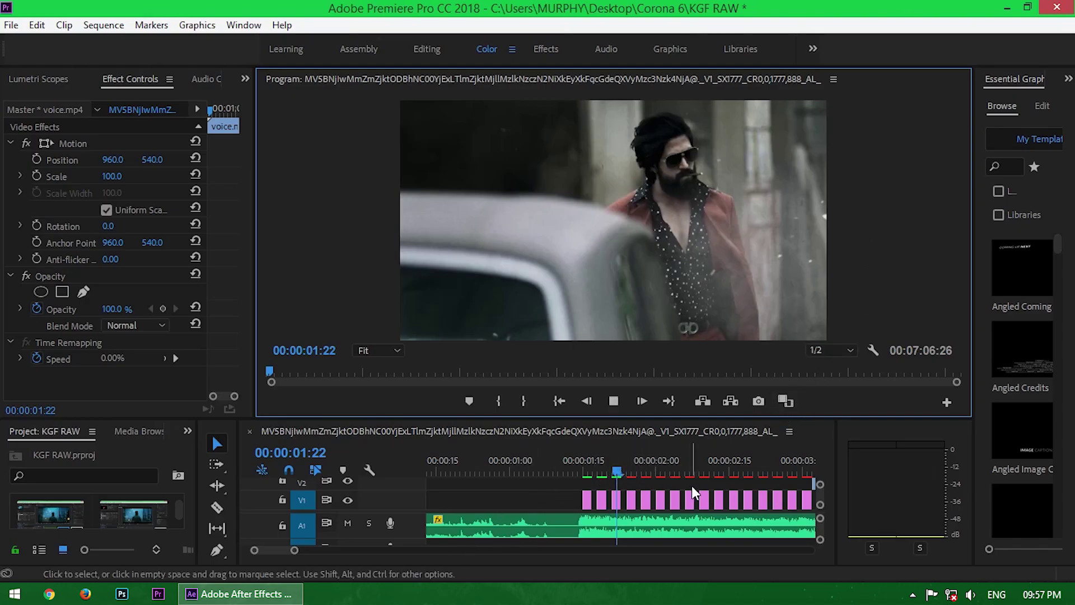
Review the short alternating clips in Premiere Pro's KGF RAW sequence, from 00:00:01:22 to the group starting at 00:00:05:14.
{"action": "key", "text": "space"}
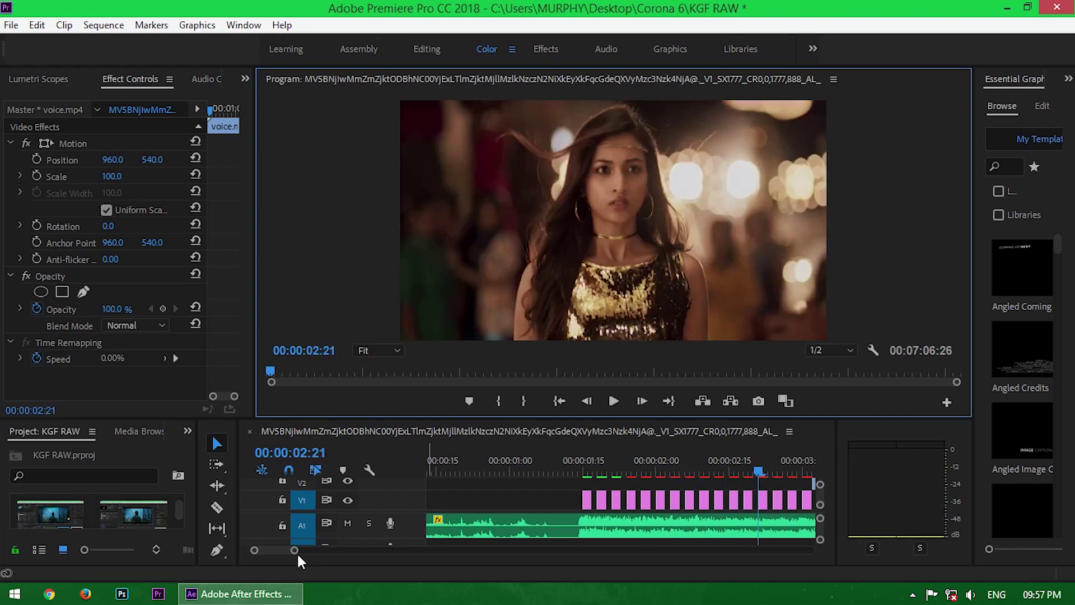
{"action": "left_click_drag", "start_coordinate": [297, 552], "coordinate": [322, 552]}
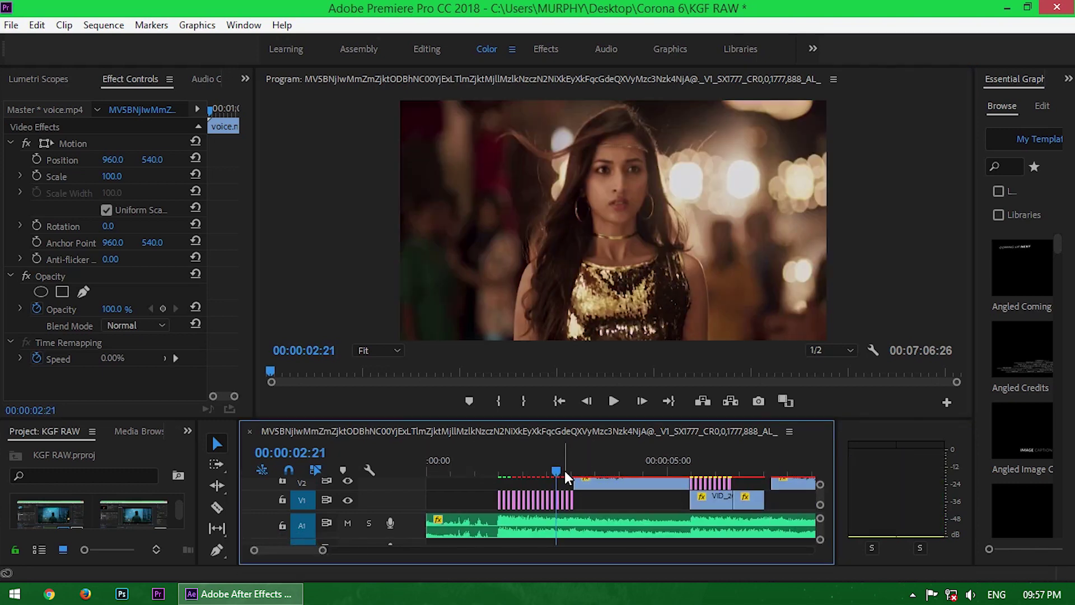
{"action": "left_click_drag", "start_coordinate": [560, 475], "coordinate": [694, 483]}
{"action": "left_click_drag", "start_coordinate": [322, 552], "coordinate": [294, 551]}
{"action": "key", "text": "space"}
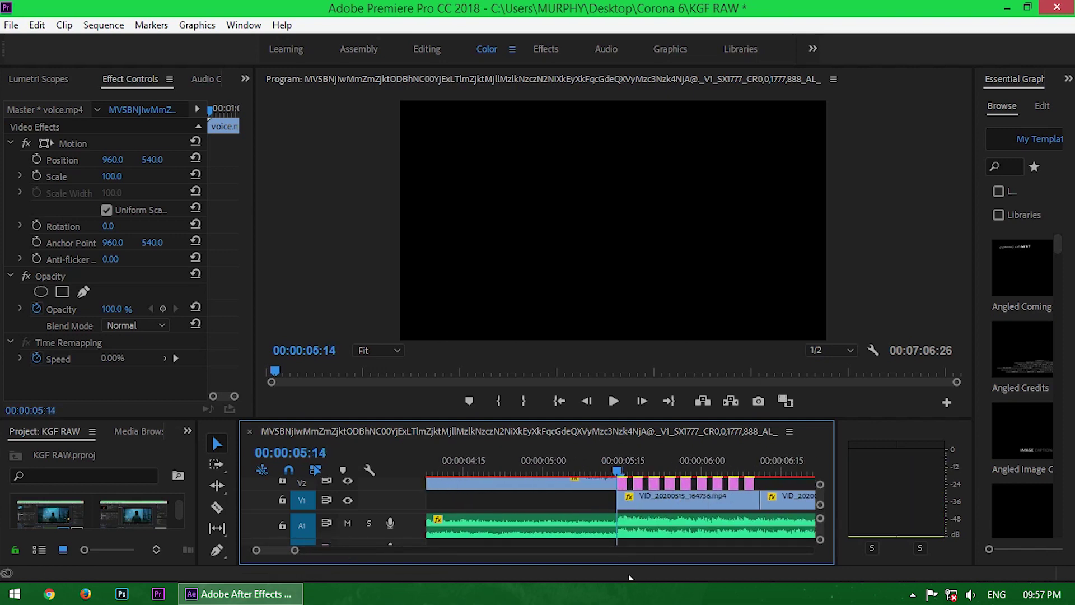
Play and scrub through the short clip group from 00:00:05:14 to 00:00:05:22, and make the timeline area taller.
{"action": "key", "text": "space"}
{"action": "left_click_drag", "start_coordinate": [776, 470], "coordinate": [660, 469]}
{"action": "left_click_drag", "start_coordinate": [774, 418], "coordinate": [782, 396]}
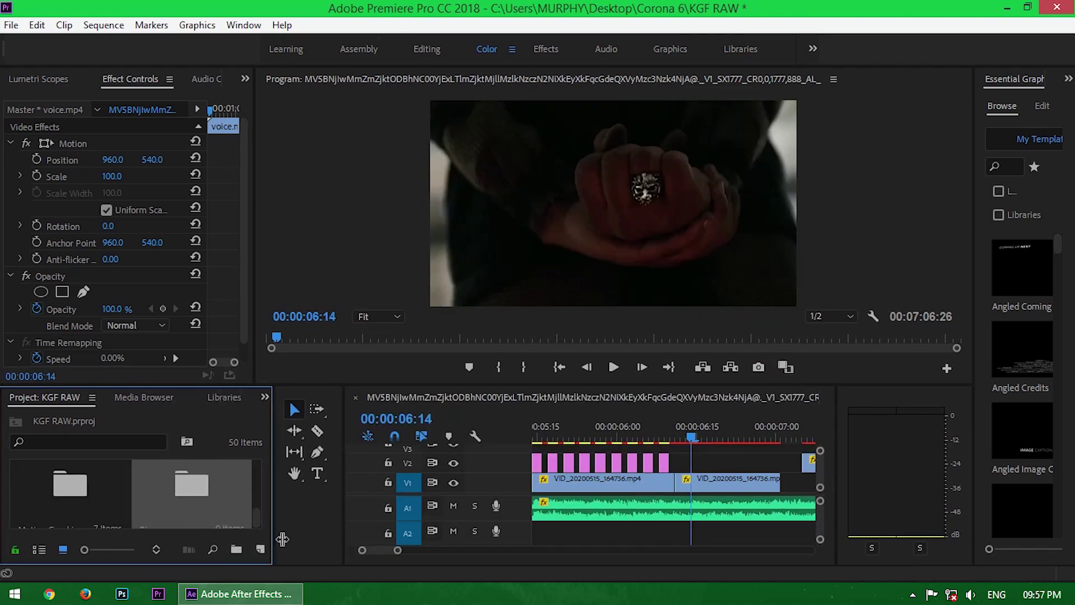
Create a 1920 x 1080, 30 fps, square-pixel Black Video and place it on V3 directly after the short V2 clips.
{"action": "left_click_drag", "start_coordinate": [241, 504], "coordinate": [310, 504]}
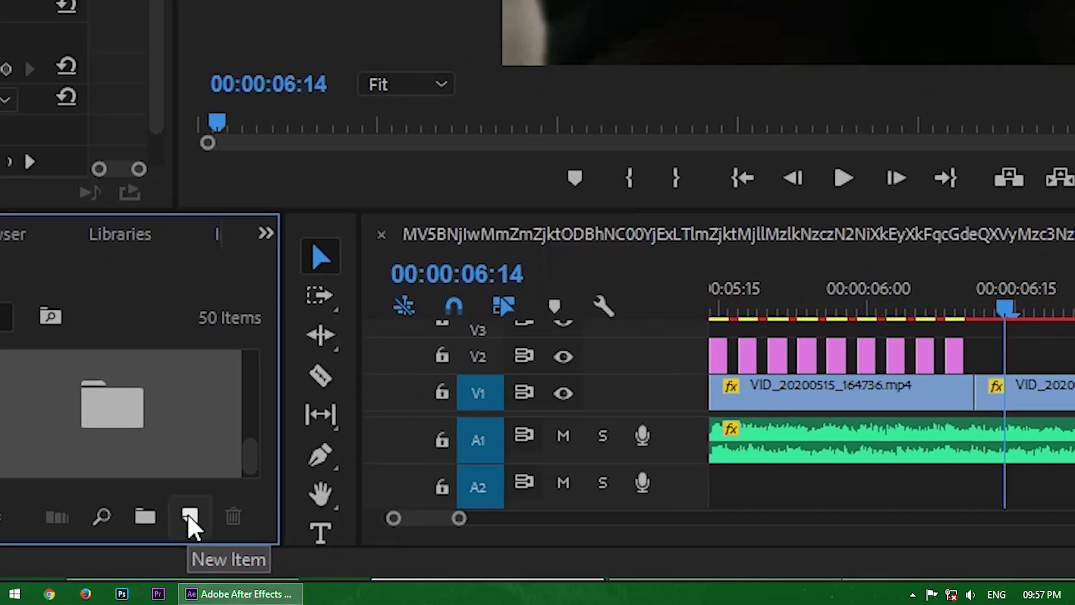
{"action": "left_click", "coordinate": [261, 549]}
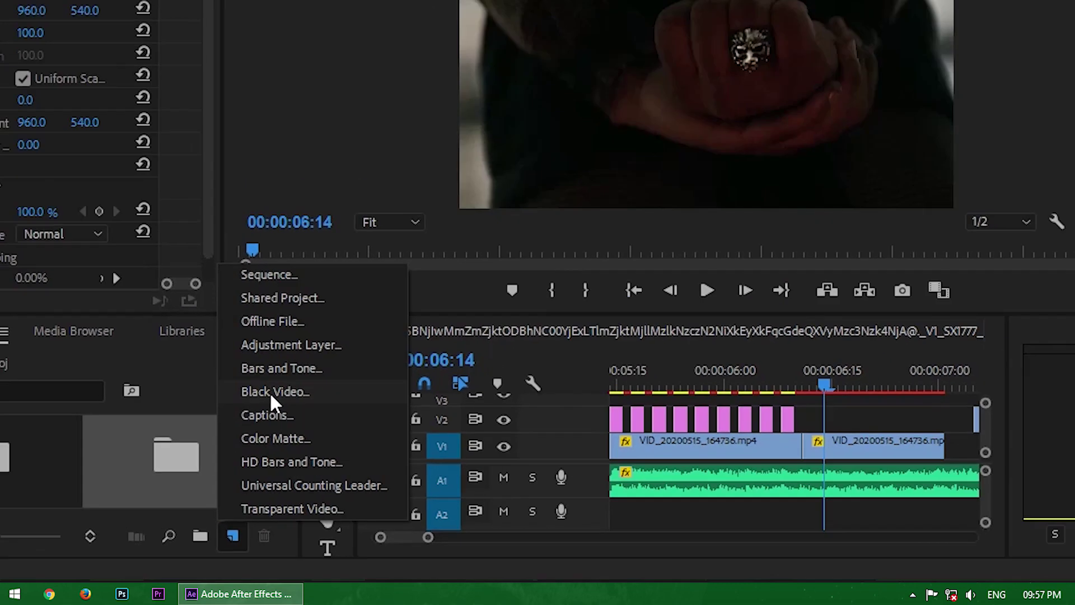
{"action": "left_click", "coordinate": [241, 308]}
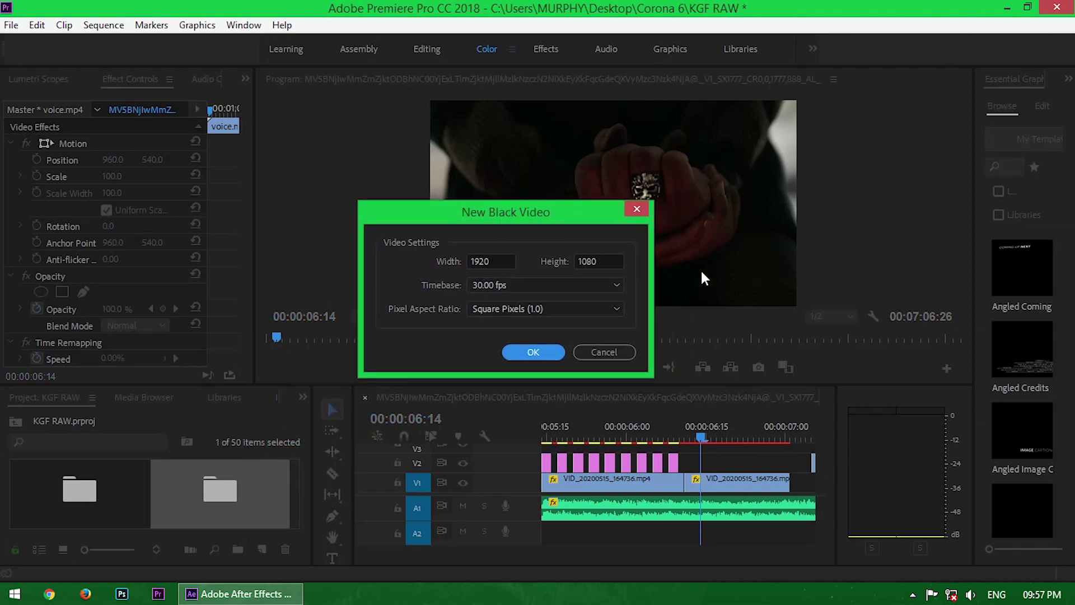
{"action": "left_click", "coordinate": [532, 353]}
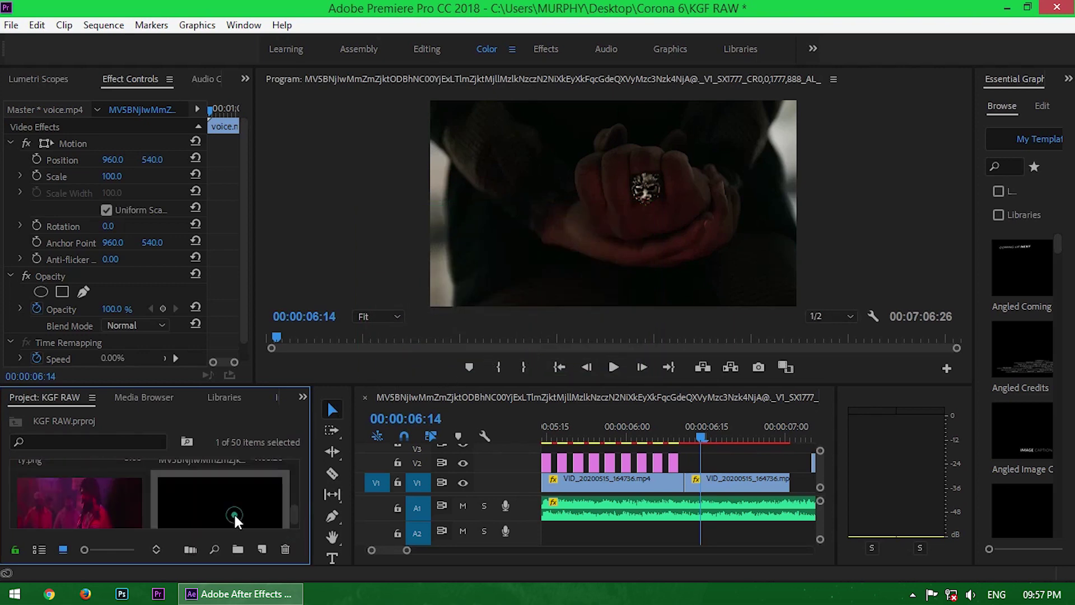
{"action": "left_click_drag", "start_coordinate": [262, 385], "coordinate": [261, 364]}
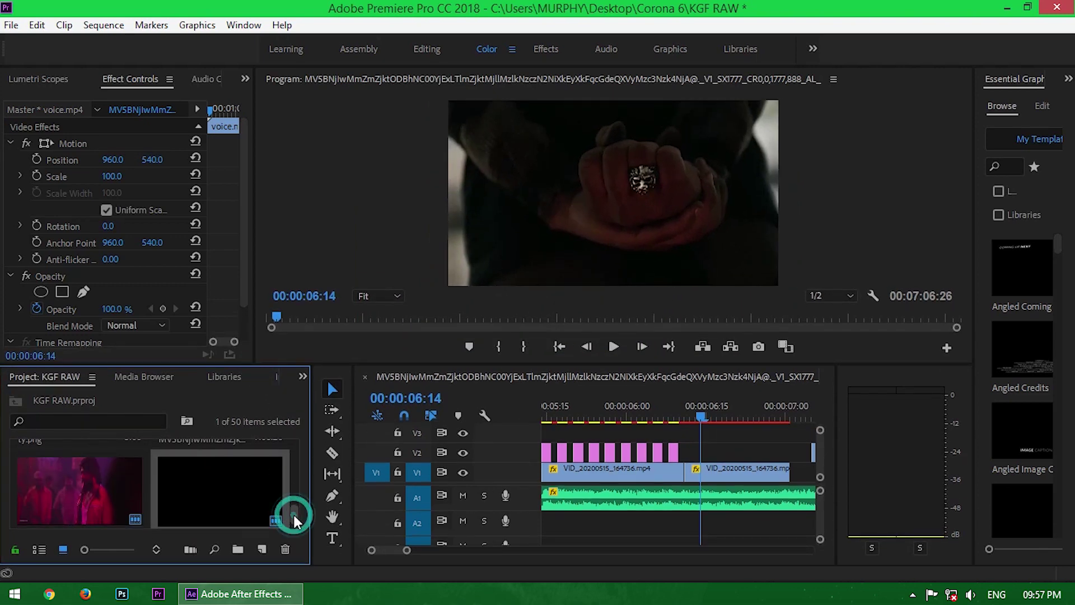
{"action": "left_click_drag", "start_coordinate": [223, 491], "coordinate": [682, 440]}
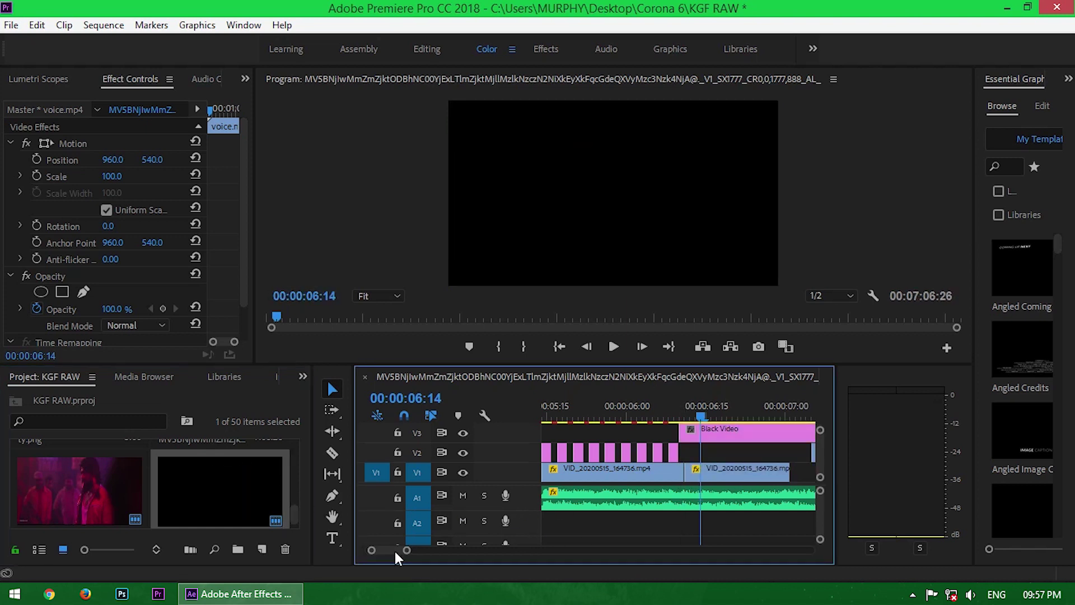
Split the Black Video on V3 at 00:00:06:12 and delete the part after the cut.
{"action": "mouse_move", "coordinate": [407, 550]}
{"action": "left_mouse_down"}
{"action": "mouse_move", "coordinate": [422, 550]}
{"action": "mouse_move", "coordinate": [405, 550]}
{"action": "left_mouse_up"}
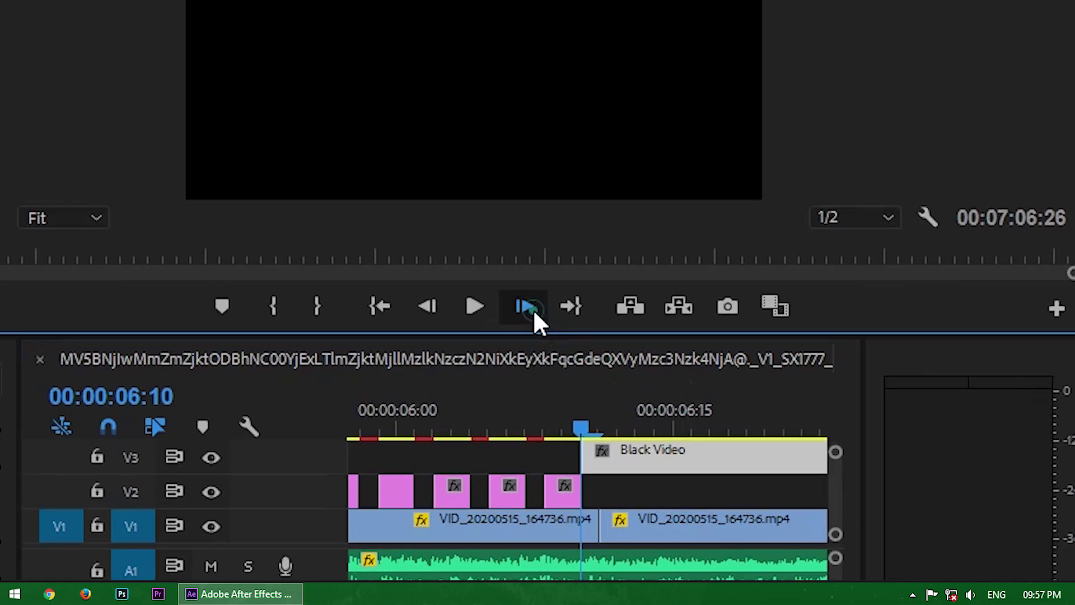
{"action": "left_click", "coordinate": [642, 347]}
{"action": "left_click", "coordinate": [641, 346]}
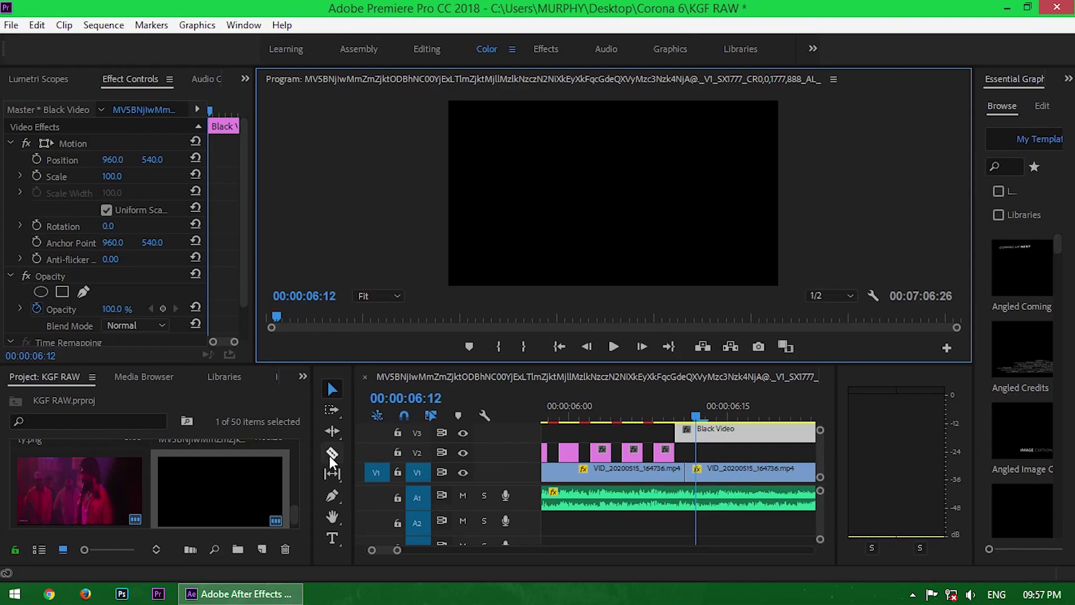
{"action": "left_click", "coordinate": [333, 453]}
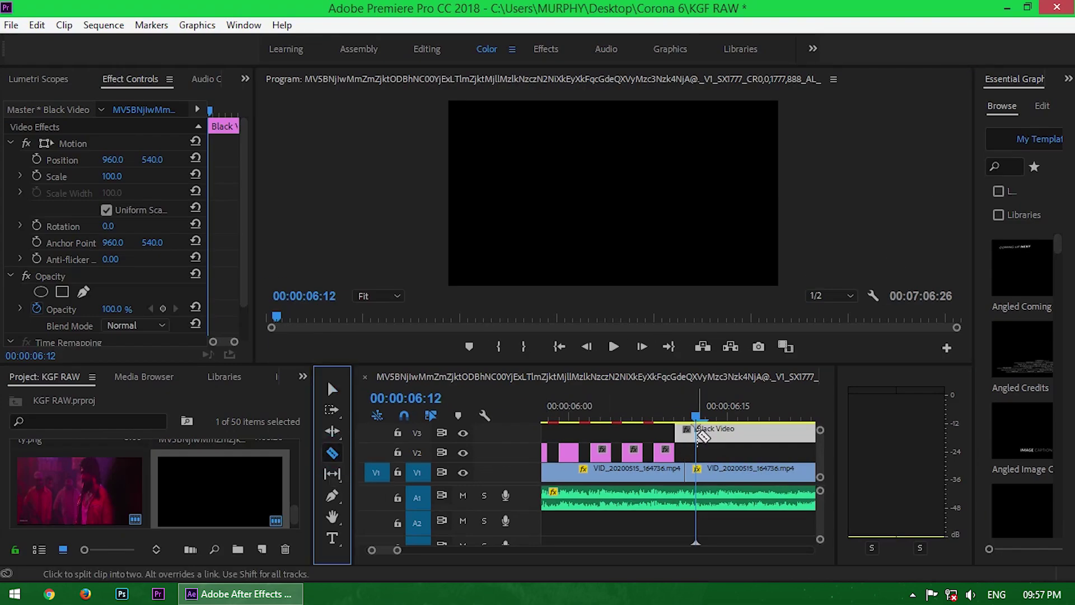
{"action": "left_click", "coordinate": [698, 432]}
{"action": "key", "text": "v"}
{"action": "left_click", "coordinate": [744, 437]}
{"action": "key", "text": "Delete"}
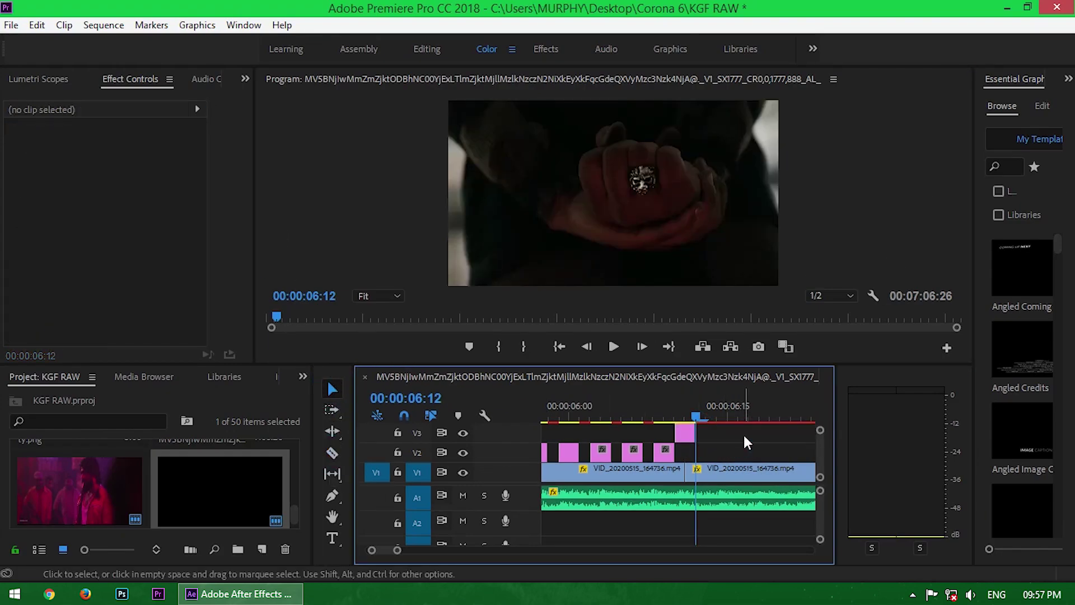
Duplicate the short Black Video piece on V3 so the copy starts at 00:00:06:15, leaving a small gap between them.
{"action": "left_click_drag", "start_coordinate": [683, 438], "coordinate": [783, 419]}
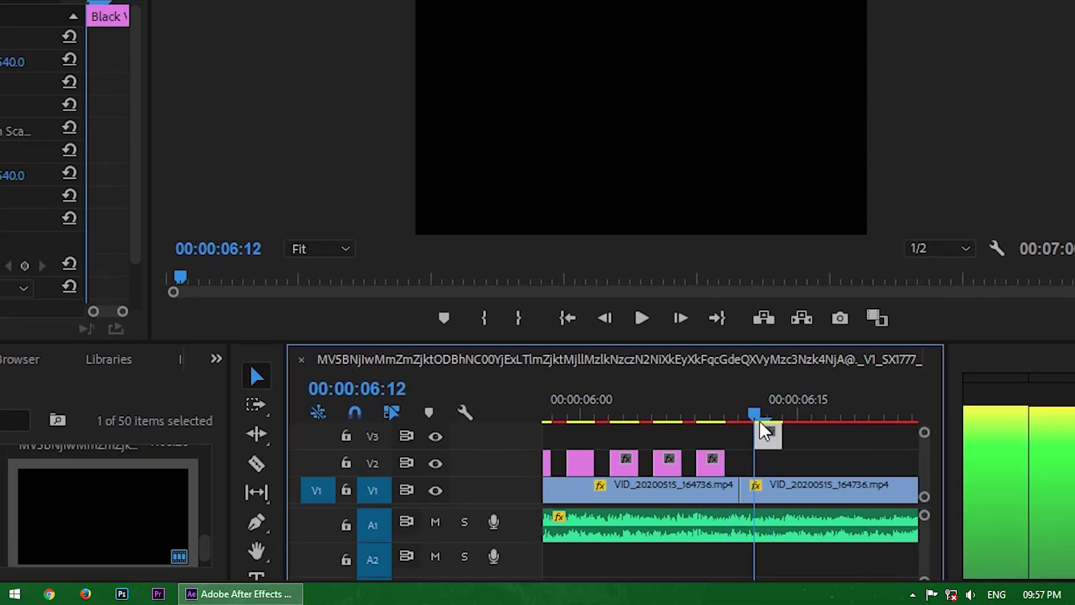
{"action": "key", "text": "Right"}
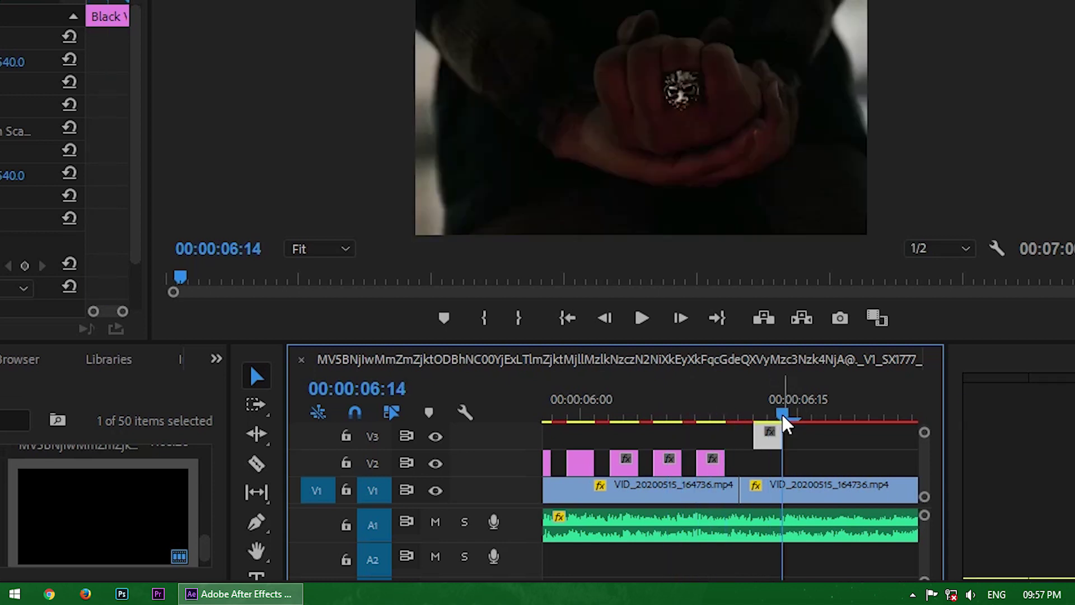
{"action": "left_click", "coordinate": [681, 318]}
{"action": "left_click", "coordinate": [770, 446]}
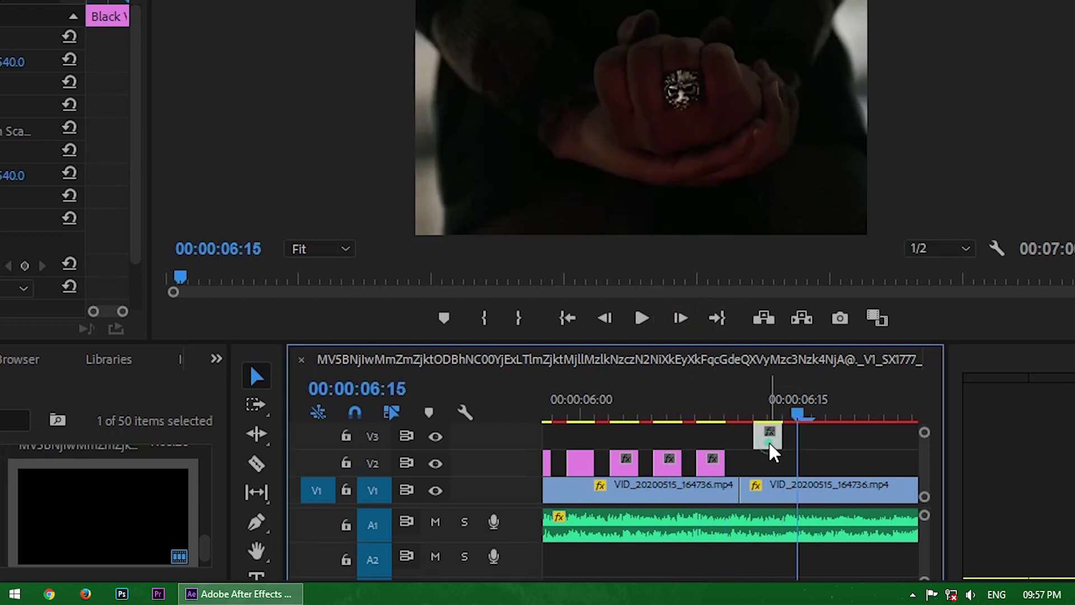
{"action": "left_click_drag", "start_coordinate": [770, 446], "coordinate": [814, 445], "text": "alt"}
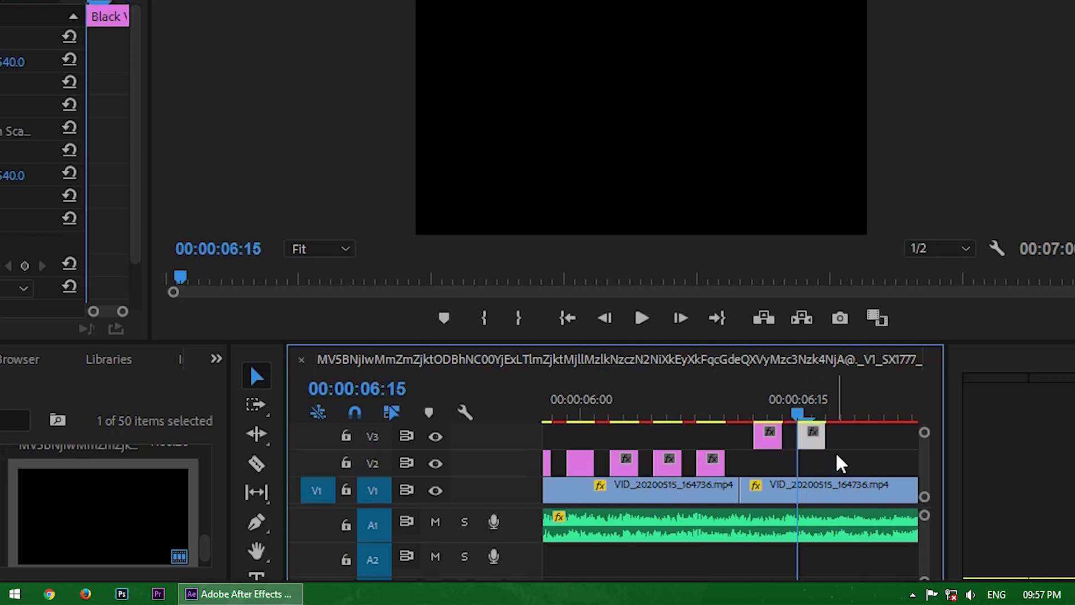